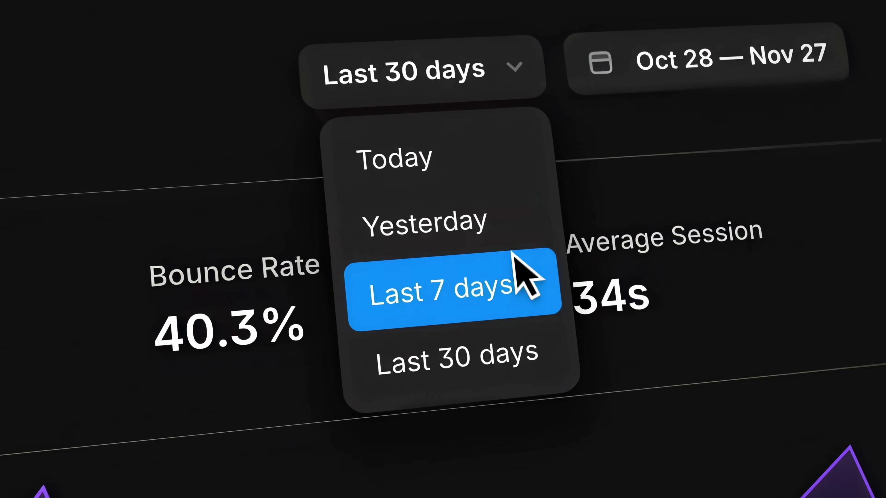
# - Set analytics to Last 7 days, open the post's cover image in Unsplash, then view docs Overview
pyautogui.click(514, 258)
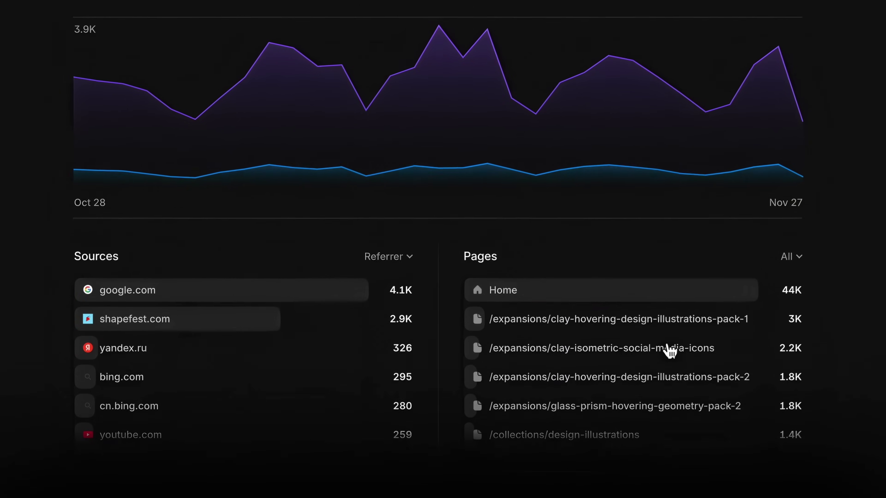
pyautogui.click(613, 350)
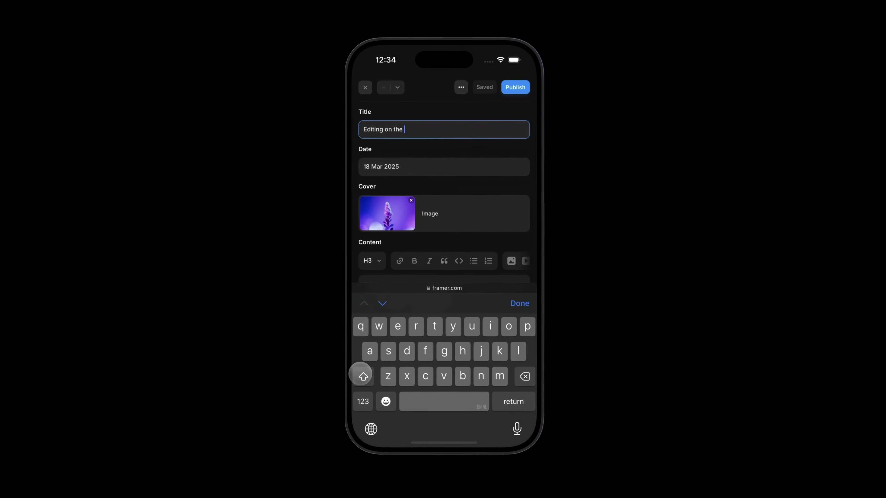
pyautogui.click(389, 220)
pyautogui.click(455, 179)
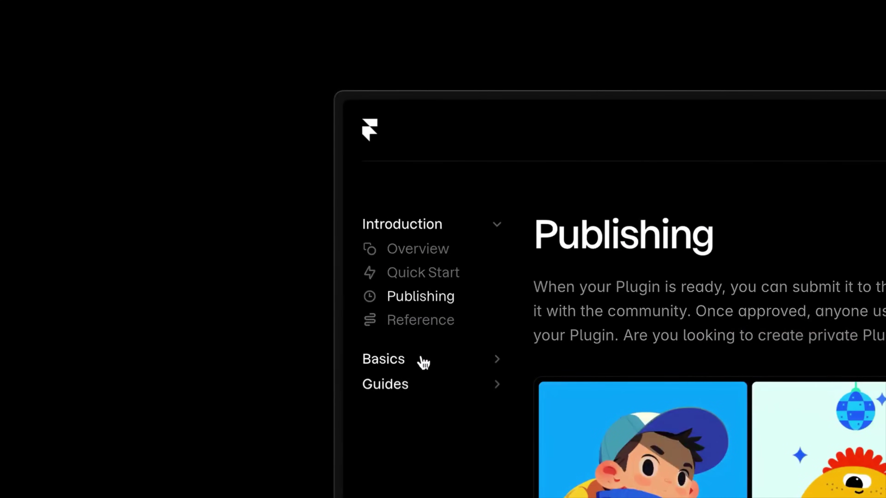
pyautogui.click(430, 252)
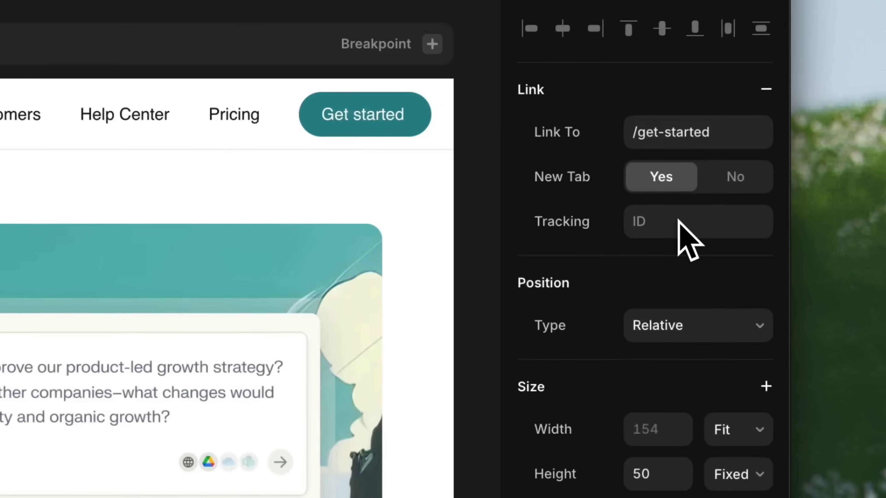
# - Set the hero Get started button's tracking ID to get-started-hero
pyautogui.click(678, 222)
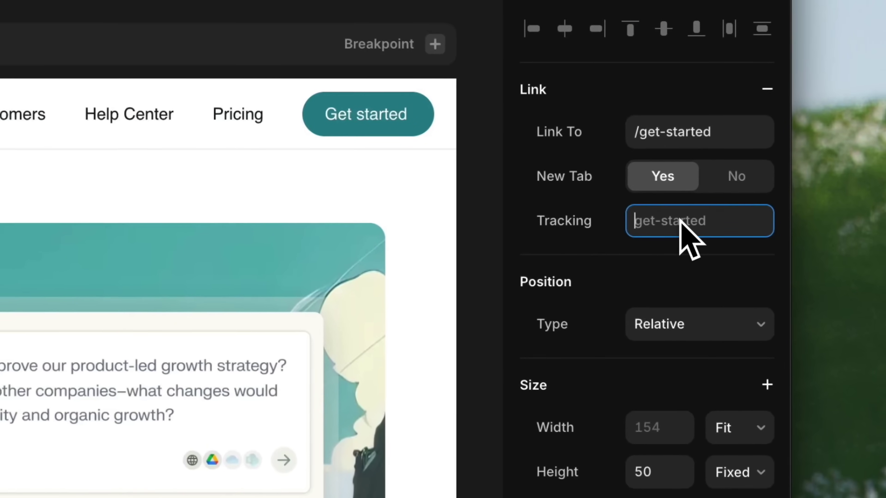
pyautogui.press('Tab')
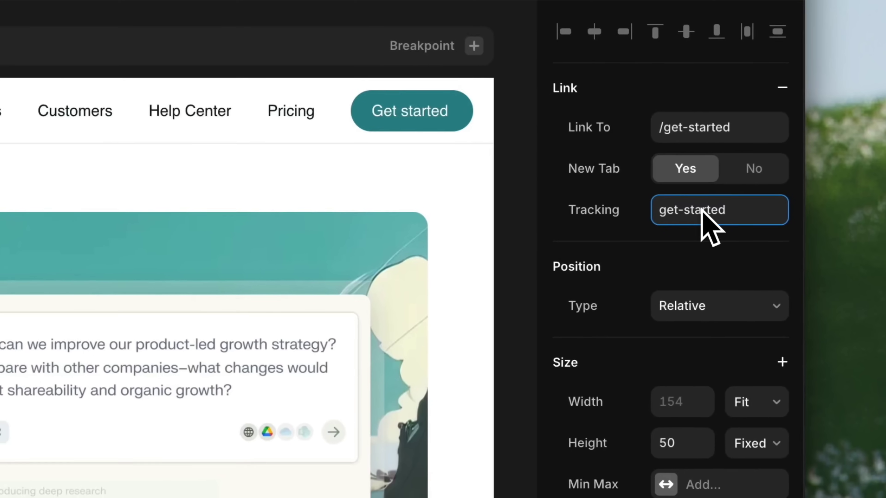
pyautogui.write('-hero')
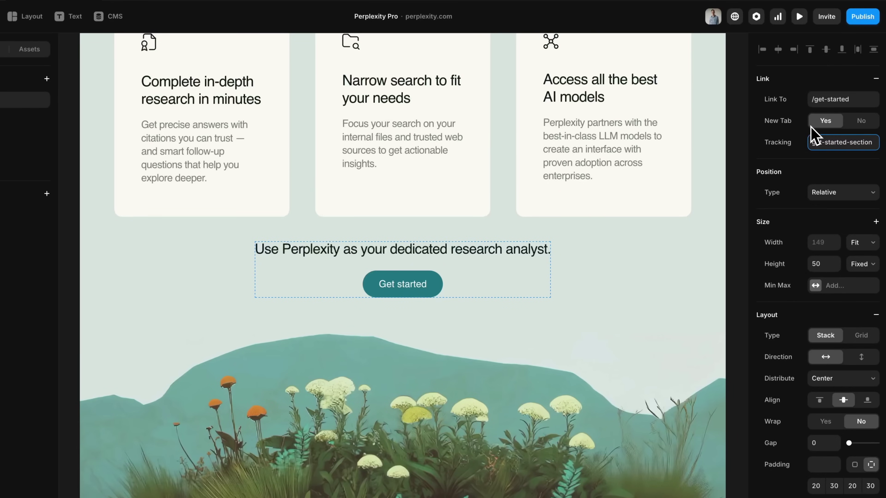
# - Create an analytics funnel named 'Home → Get Started' and add a conversion step to it
pyautogui.click(777, 16)
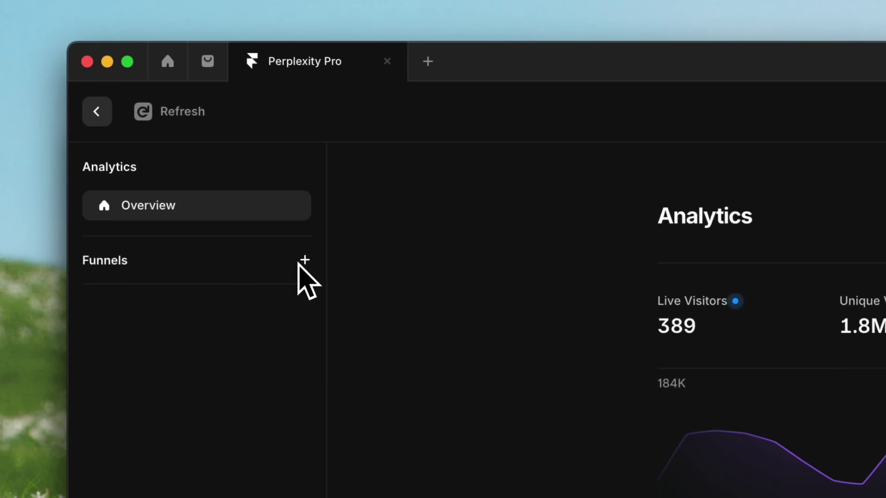
pyautogui.click(304, 260)
pyautogui.write('Home → Get Started')
pyautogui.press('Return')
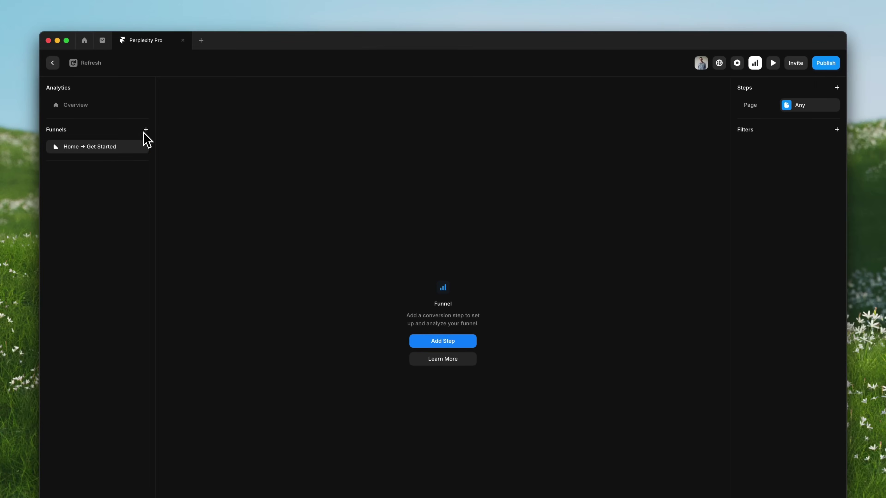
pyautogui.click(448, 342)
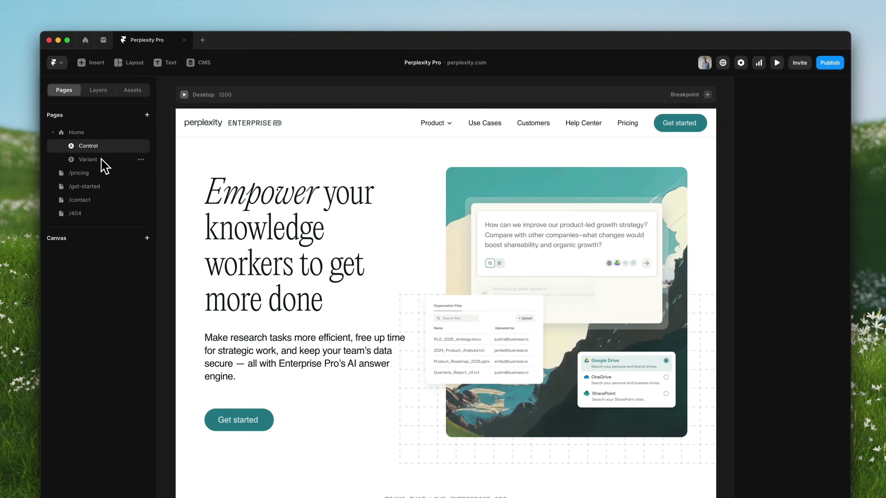
# - Rename the Home variant to Dark and add a Get Started click step to its A/B test
pyautogui.doubleClick(370, 206)
pyautogui.write('Dark')
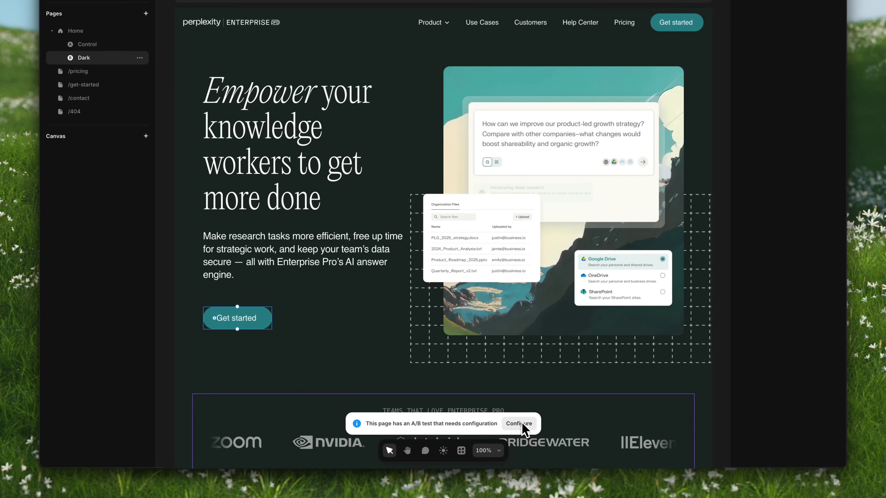
pyautogui.click(522, 423)
pyautogui.click(444, 340)
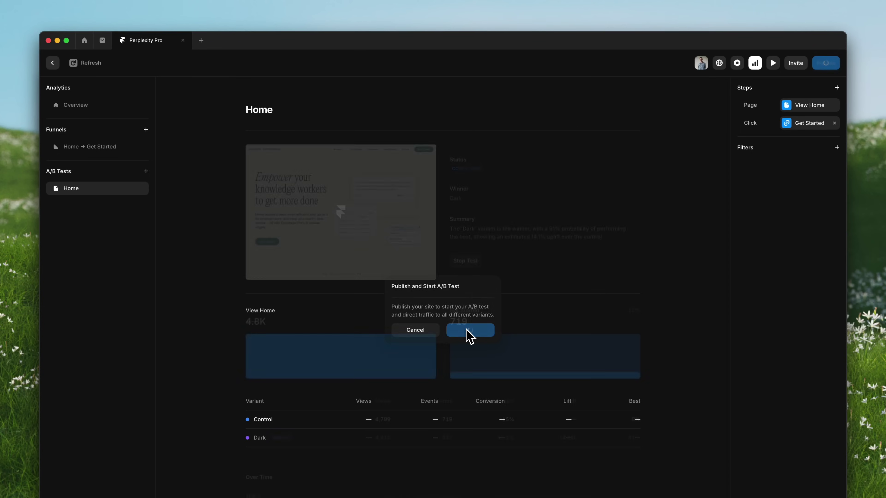
# - Review the Home A/B test results showing Dark as the winner, then begin stopping the test
pyautogui.scroll(-1, 470, 334)
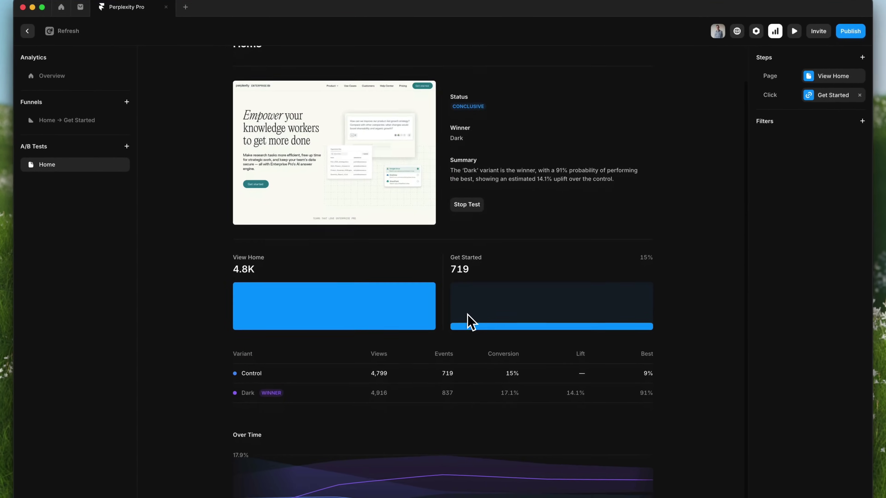
pyautogui.scroll(-1, 468, 314)
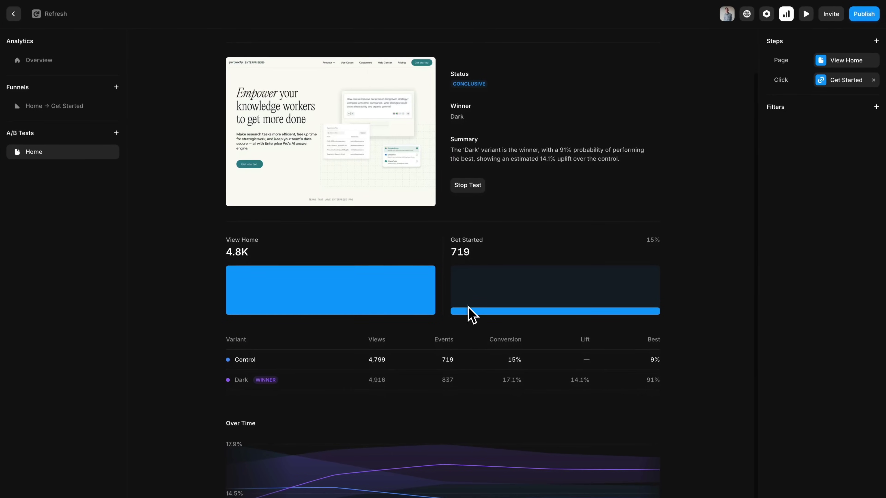
pyautogui.moveTo(305, 377)
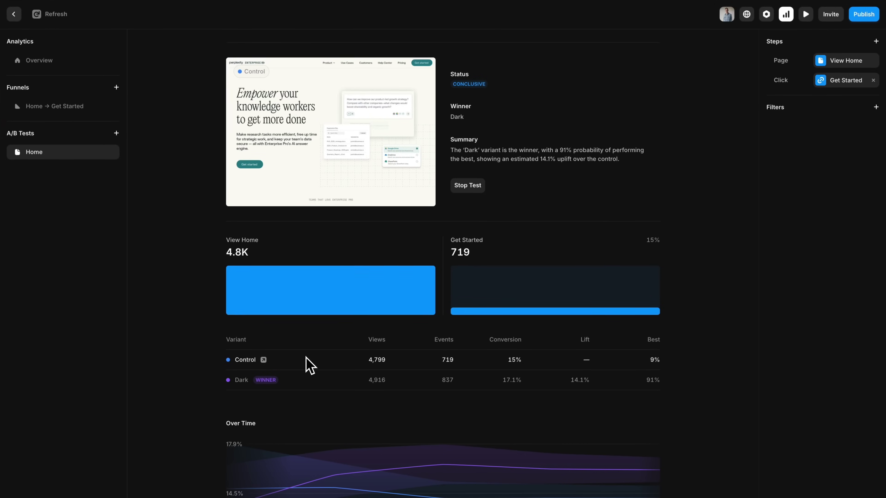
pyautogui.moveTo(301, 378)
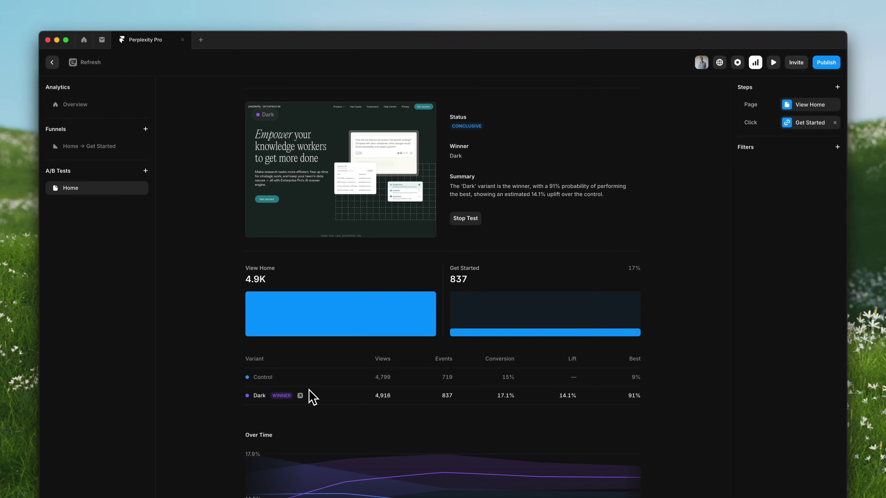
pyautogui.moveTo(319, 476)
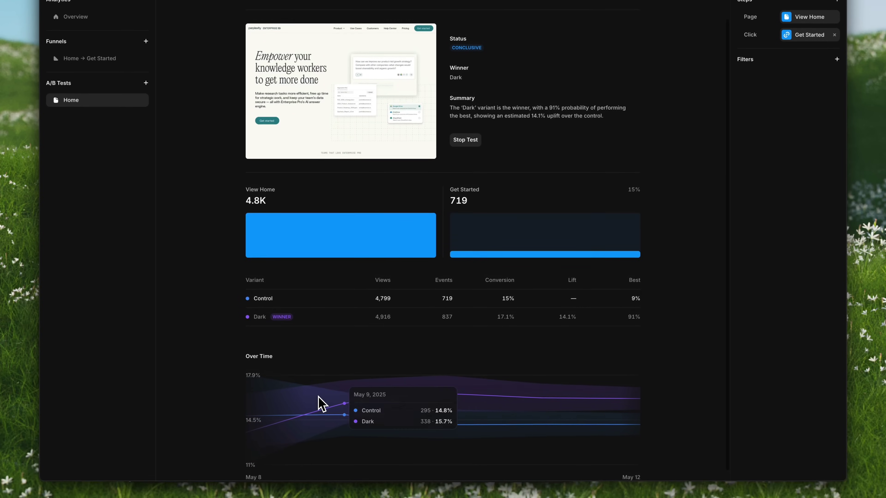
pyautogui.moveTo(417, 421)
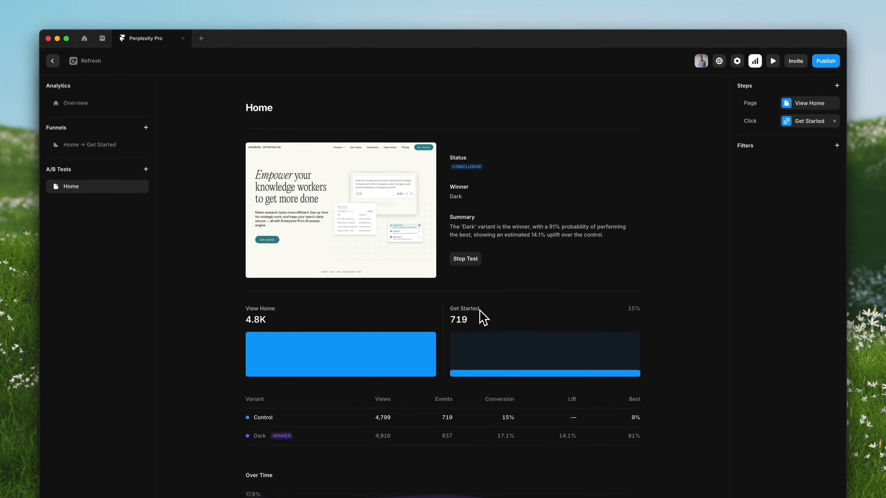
pyautogui.click(470, 261)
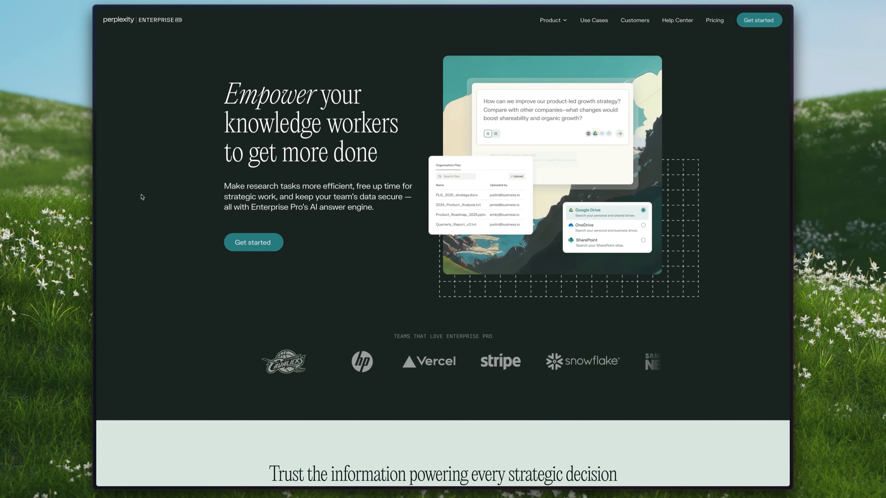
# - Scroll the live Perplexity Enterprise site down to the 'Keep your company's data airtight' section
pyautogui.scroll(-6, 142, 197)
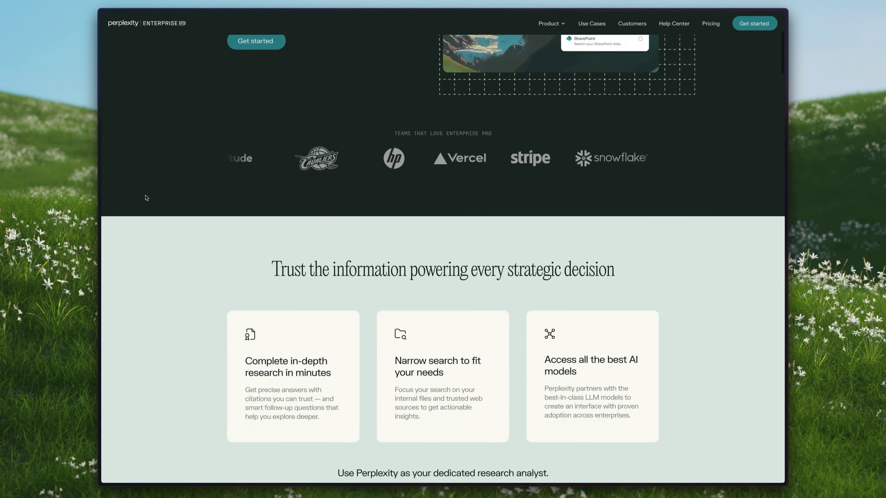
pyautogui.scroll(-5, 148, 198)
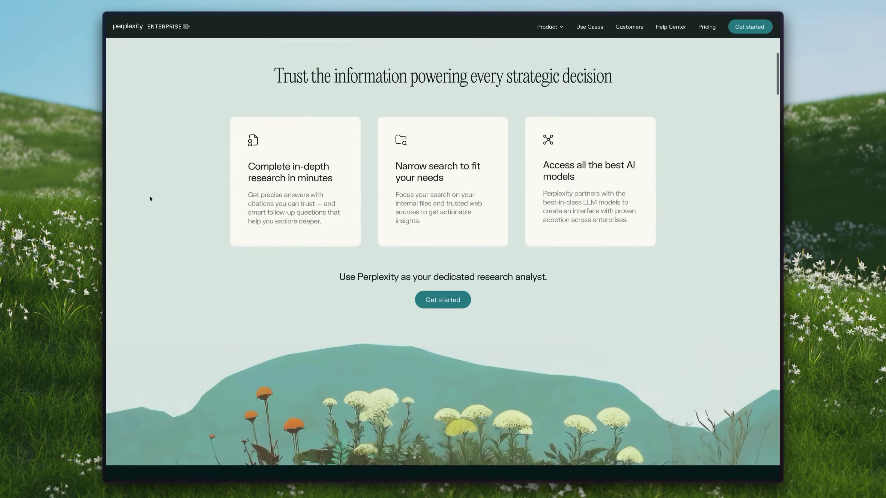
pyautogui.scroll(-5, 151, 198)
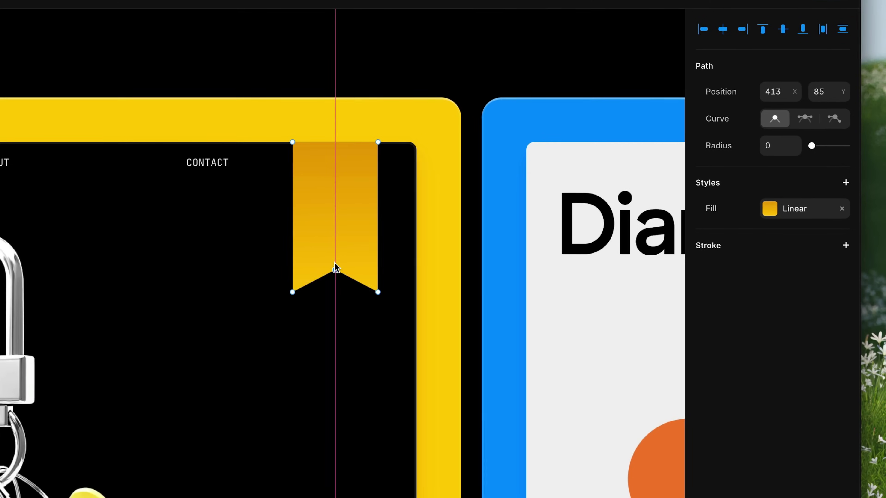
# - Raise the bookmark's notch point to deepen the V, then select its two bottom corner points
pyautogui.moveTo(334, 265); pyautogui.dragTo(335, 253)
pyautogui.moveTo(267, 274); pyautogui.dragTo(404, 311)
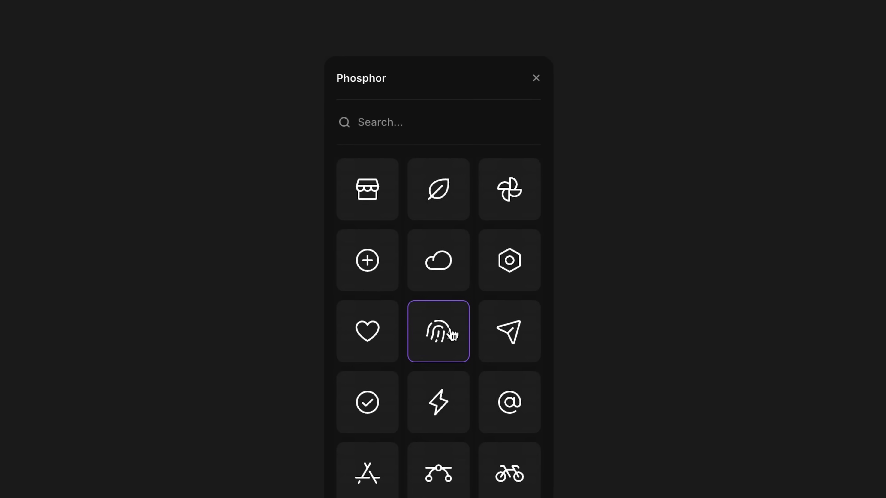
pyautogui.scroll(-5, 451, 332)
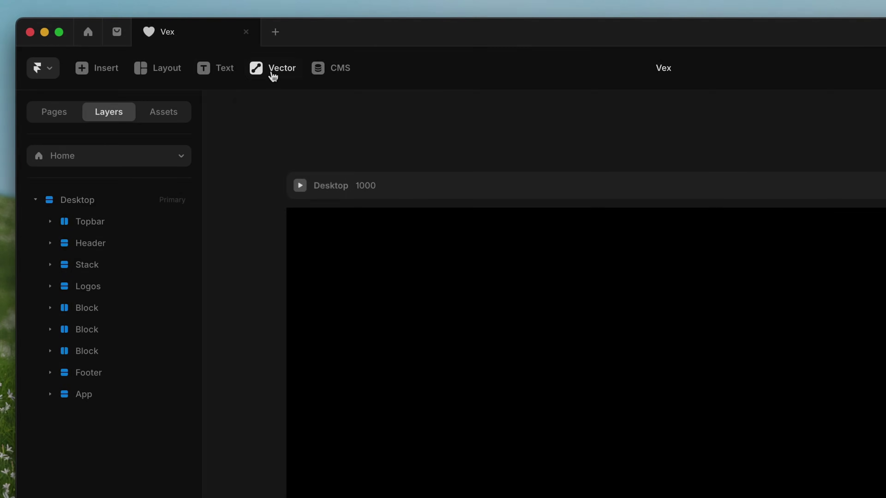
# - Draw a tall oval with a white FFFFFF stroke, no fill, rotated to 60°
pyautogui.click(271, 71)
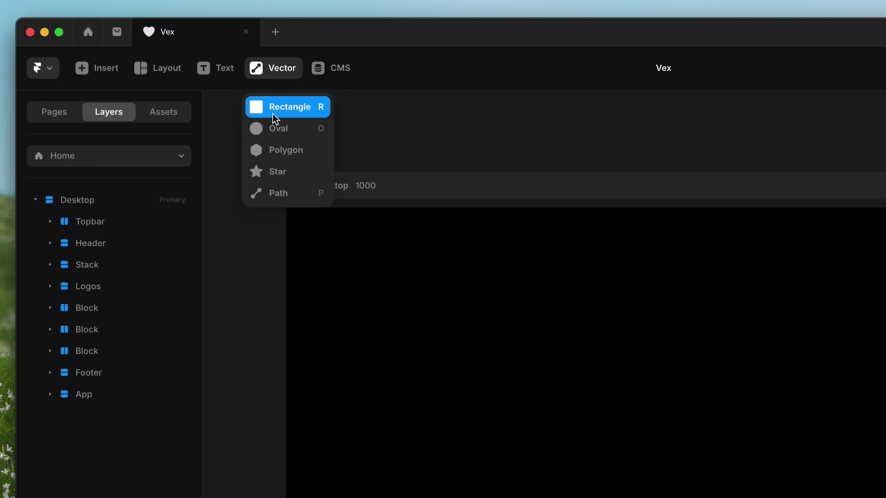
pyautogui.click(275, 135)
pyautogui.moveTo(381, 254); pyautogui.dragTo(429, 358)
pyautogui.click(858, 319)
pyautogui.click(805, 337)
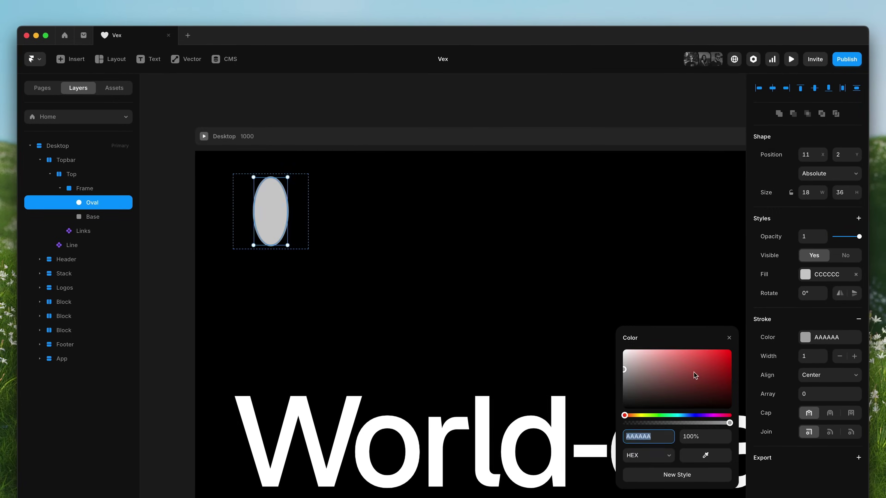
pyautogui.write('FFFFFF')
pyautogui.click(855, 274)
pyautogui.moveTo(309, 179); pyautogui.dragTo(314, 208)
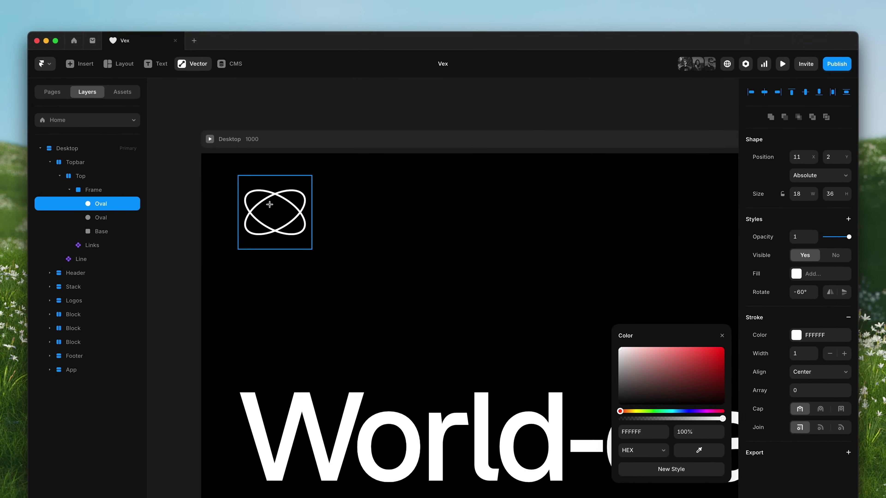
# - Add a small stroked centre circle with no fill to complete the atom icon
pyautogui.moveTo(269, 206); pyautogui.dragTo(283, 220)
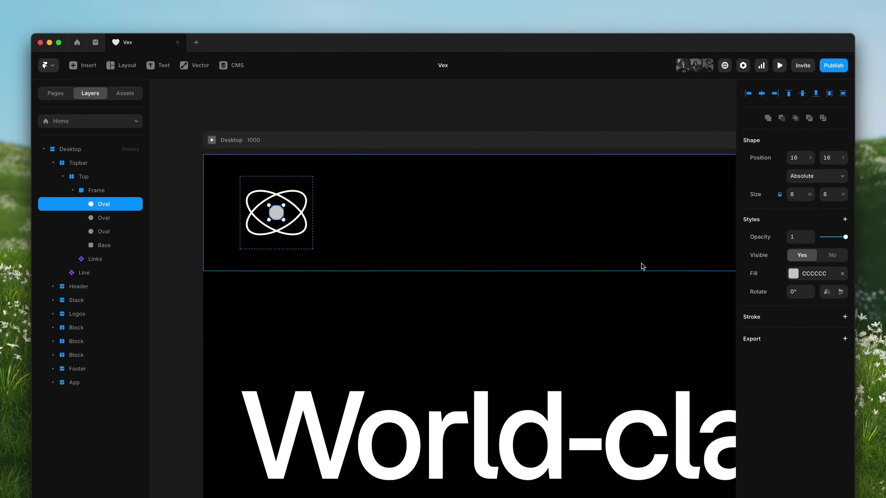
pyautogui.click(842, 274)
pyautogui.click(844, 317)
pyautogui.click(793, 335)
pyautogui.click(579, 263)
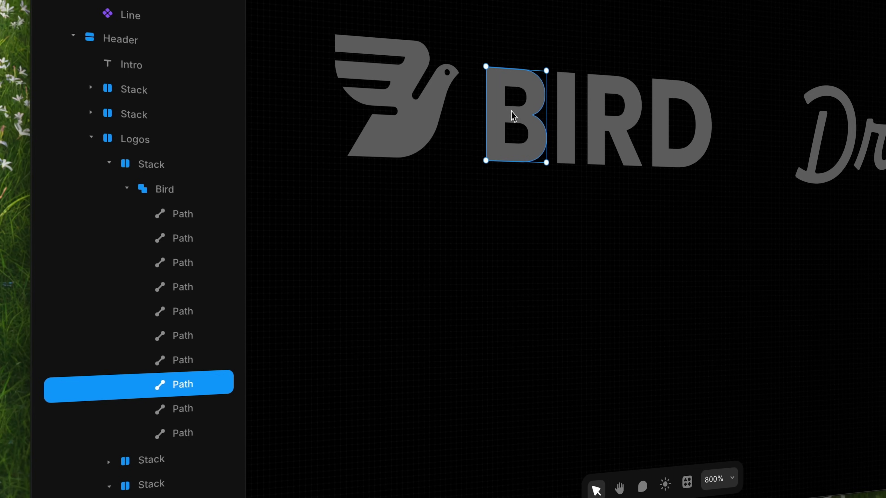
# - Select all the BIRD logo's letter paths: B inner shapes, I, R and D outlines and insides
pyautogui.keyDown('shift'); pyautogui.click(513, 128); pyautogui.keyUp('shift')
pyautogui.keyDown('shift'); pyautogui.click(515, 103); pyautogui.keyUp('shift')
pyautogui.keyDown('shift'); pyautogui.click(564, 131); pyautogui.keyUp('shift')
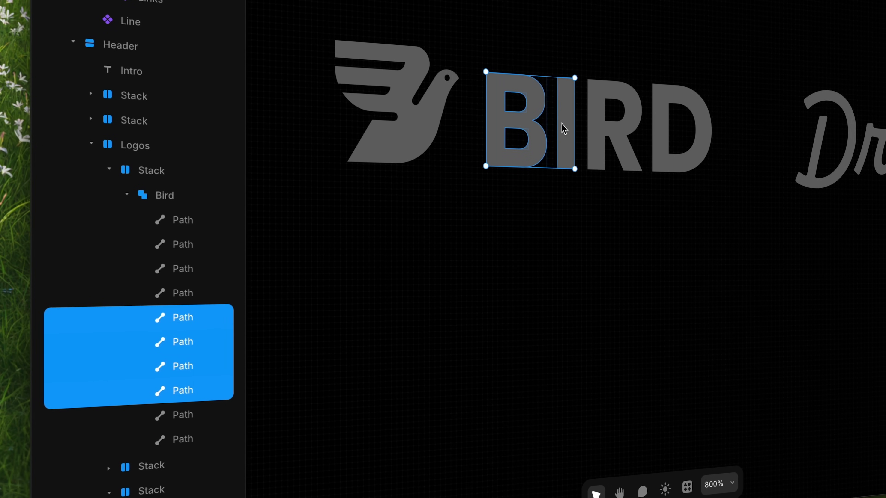
pyautogui.keyDown('shift'); pyautogui.click(625, 124); pyautogui.keyUp('shift')
pyautogui.keyDown('shift'); pyautogui.click(621, 118); pyautogui.keyUp('shift')
pyautogui.keyDown('shift'); pyautogui.click(673, 122); pyautogui.keyUp('shift')
pyautogui.keyDown('shift'); pyautogui.click(678, 124); pyautogui.keyUp('shift')
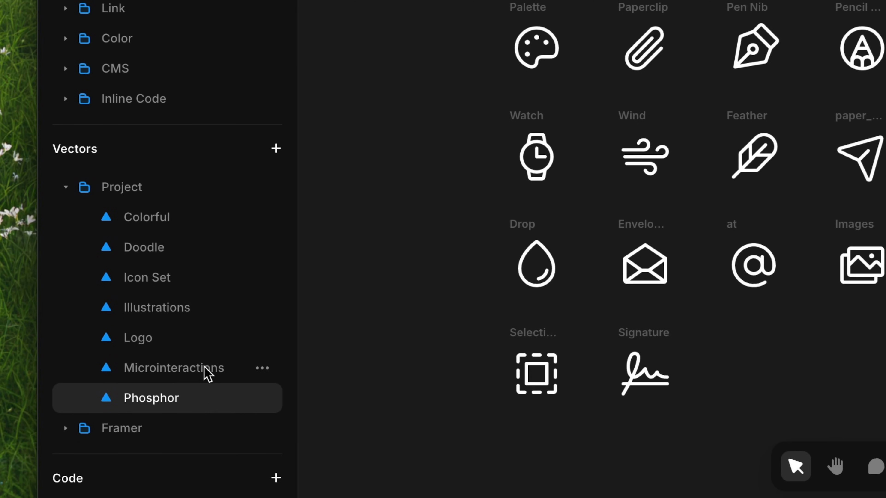
# - Browse the vector sets to Colorful and round the Video icon rectangle's corners
pyautogui.click(209, 369)
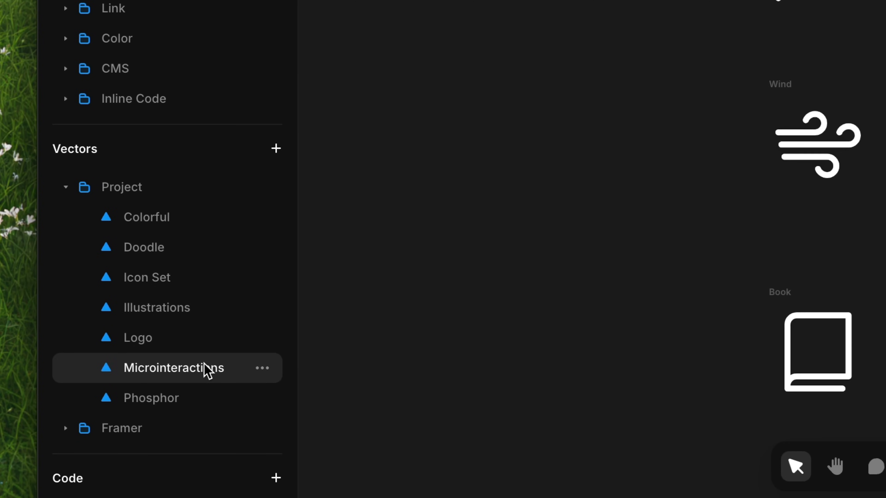
pyautogui.click(146, 278)
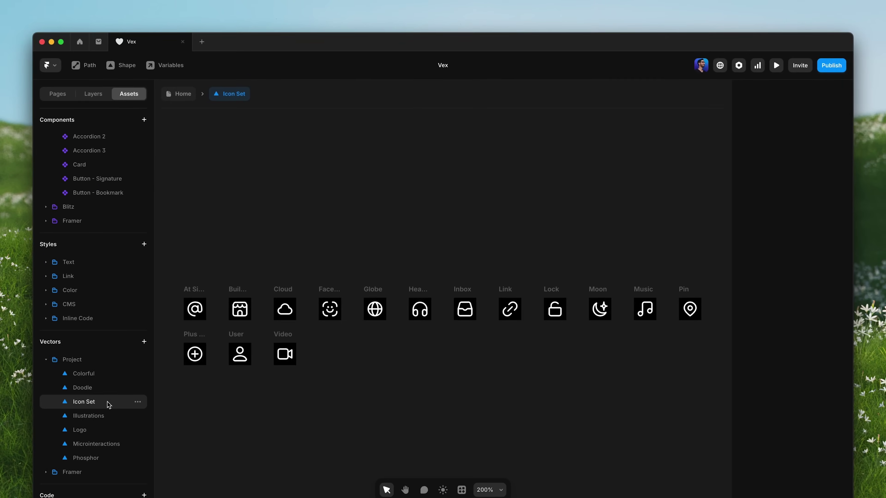
pyautogui.click(114, 373)
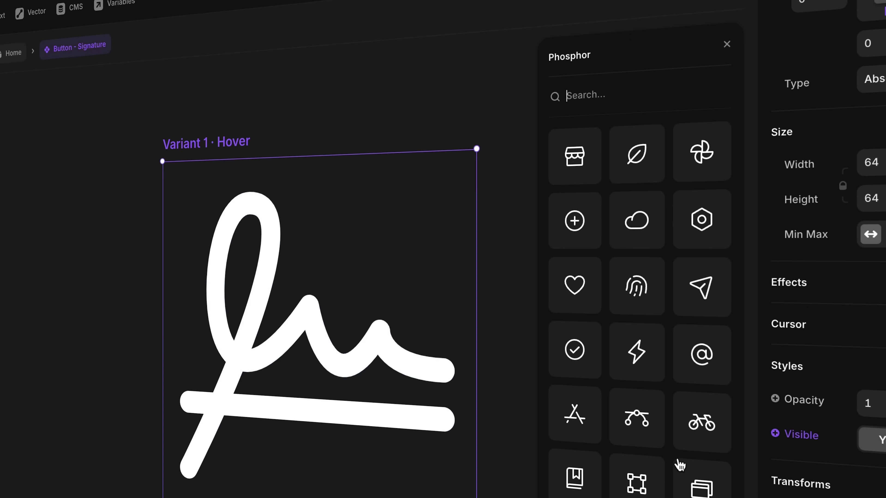
pyautogui.scroll(-10, 679, 465)
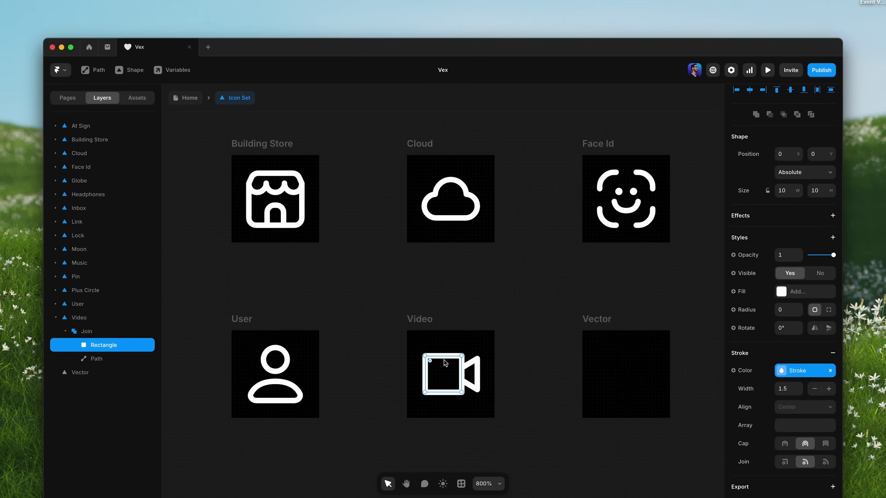
pyautogui.scroll(10, 444, 363)
pyautogui.moveTo(375, 234); pyautogui.dragTo(393, 249)
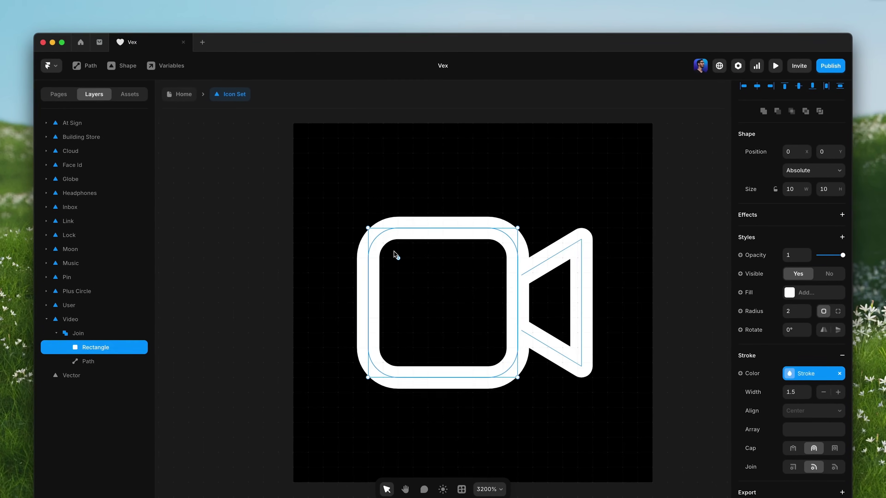
# - Add Fill Alpha to the glyph as a set variable and reopen the Colorful set
pyautogui.hotkey('shift', '1')
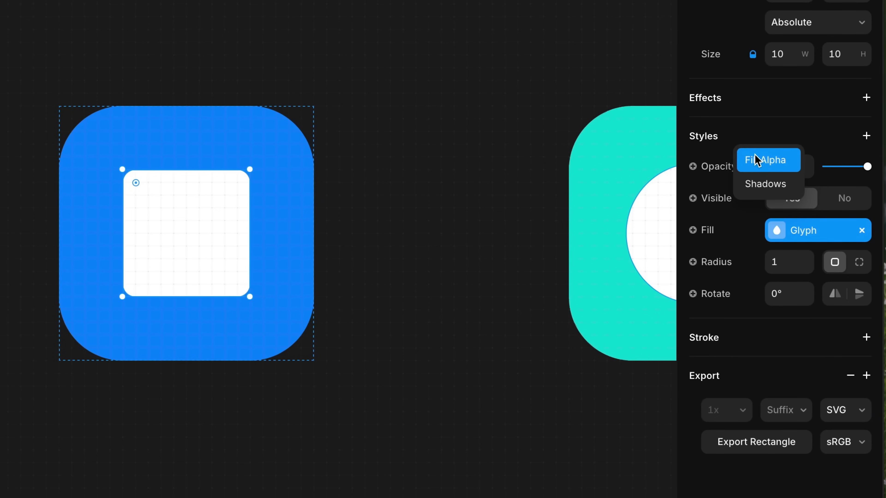
pyautogui.click(753, 160)
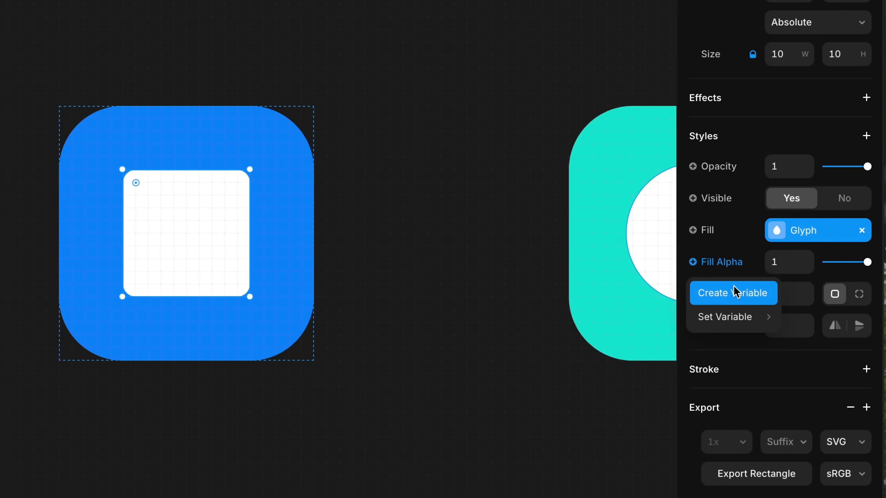
pyautogui.click(735, 293)
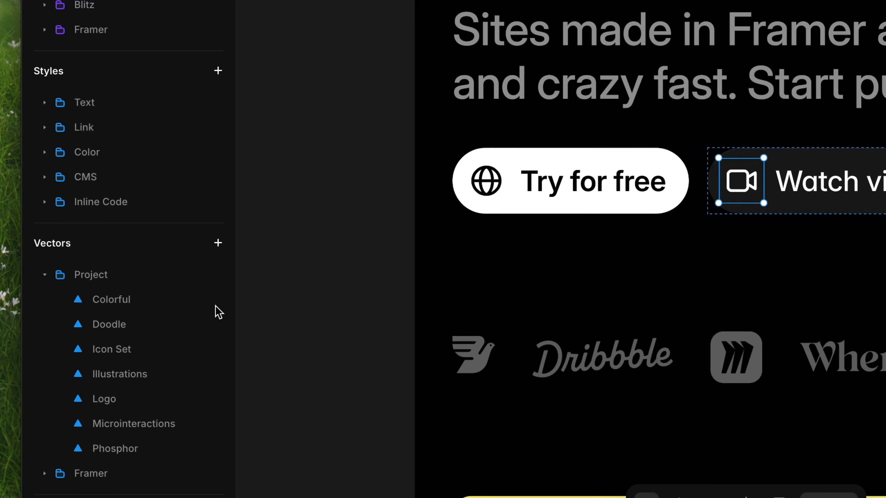
pyautogui.click(151, 306)
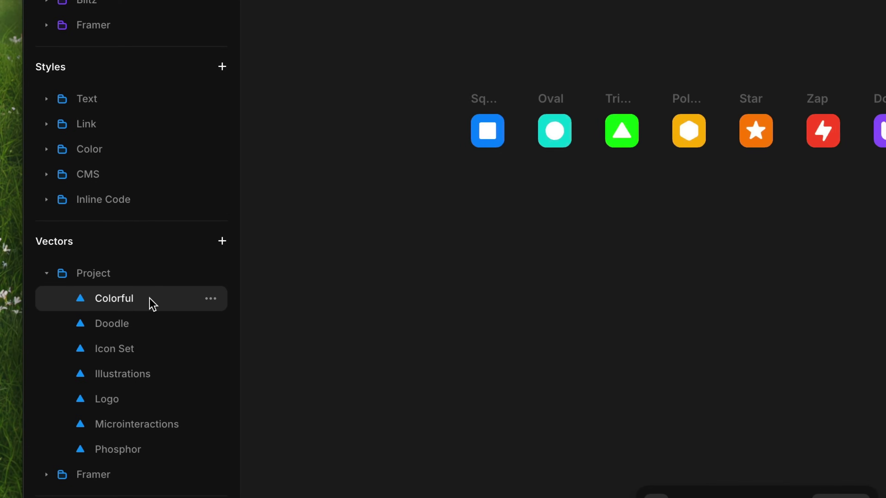
pyautogui.click(226, 241)
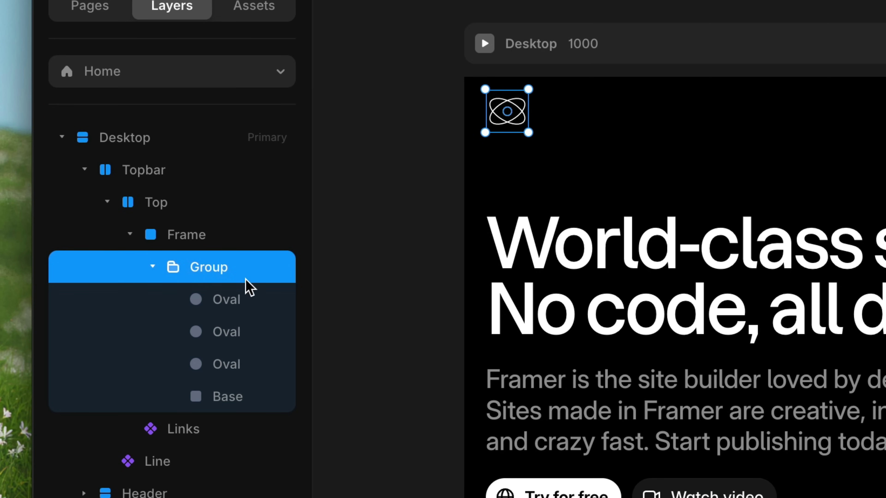
# - Convert the logo group to a vector set and import 15 SVGs as the 'Icon Set' vector set
pyautogui.rightClick(252, 275)
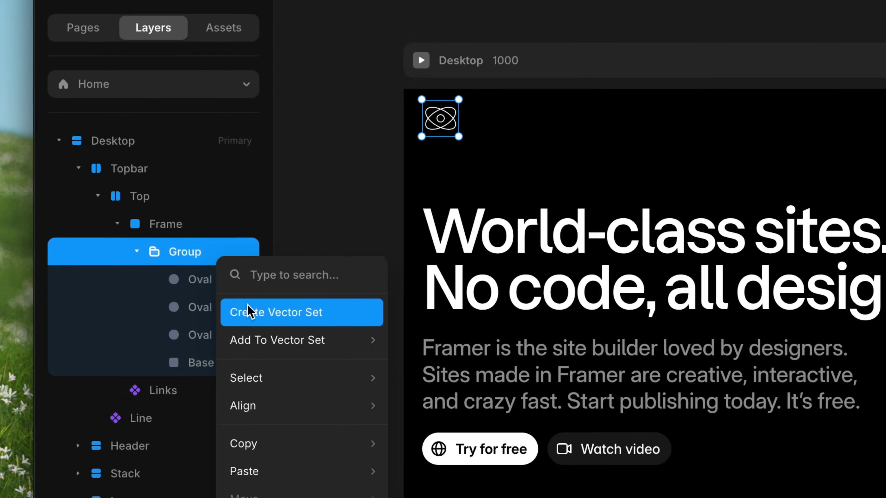
pyautogui.click(285, 335)
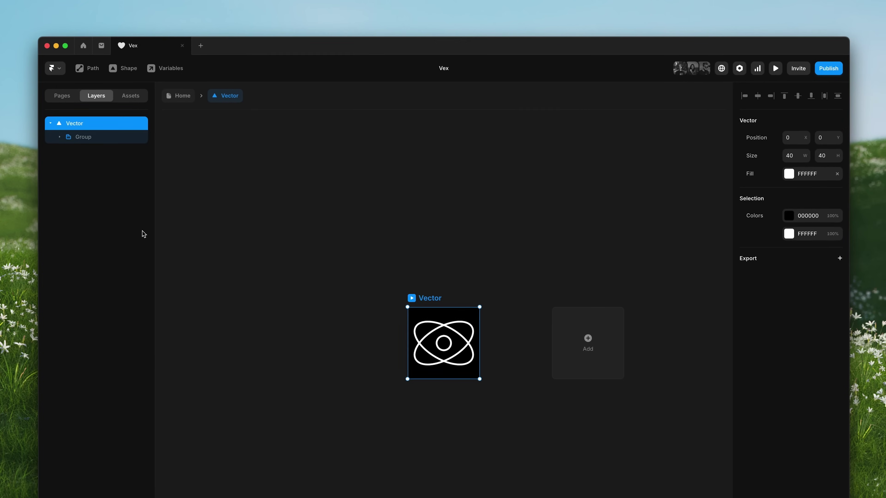
pyautogui.moveTo(301, 67); pyautogui.dragTo(0, 225)
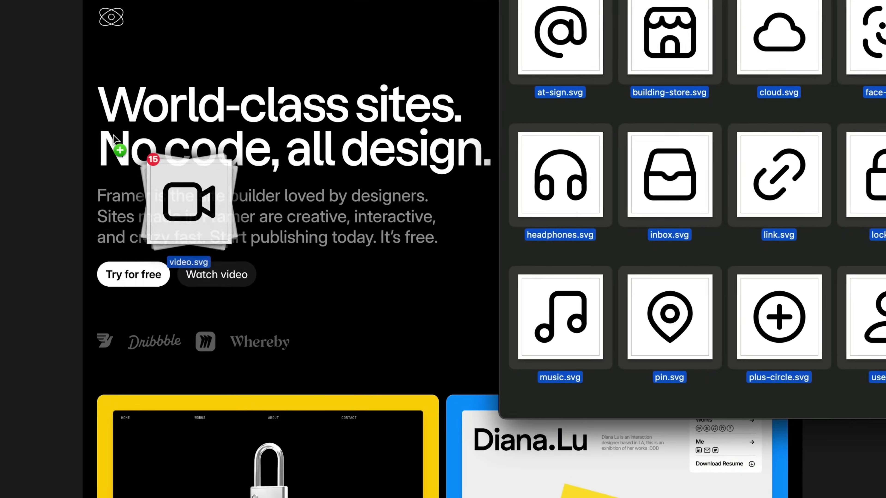
pyautogui.moveTo(113, 136); pyautogui.dragTo(65, 116)
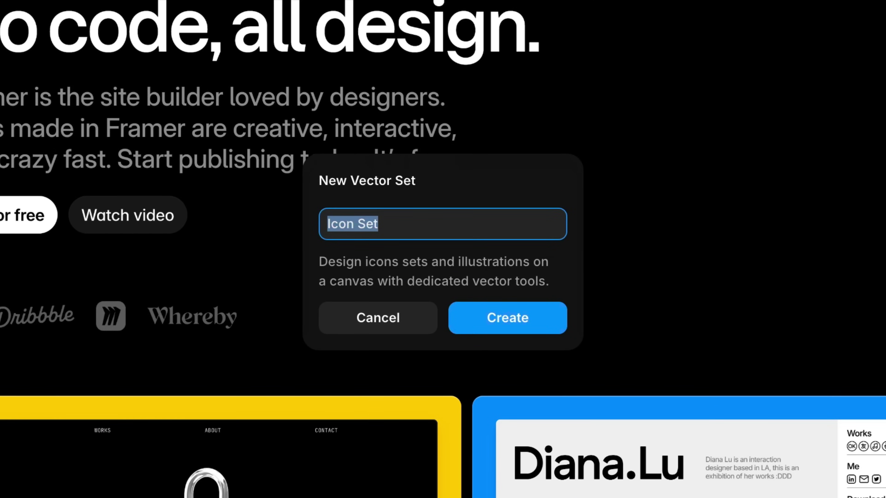
pyautogui.press('Return')
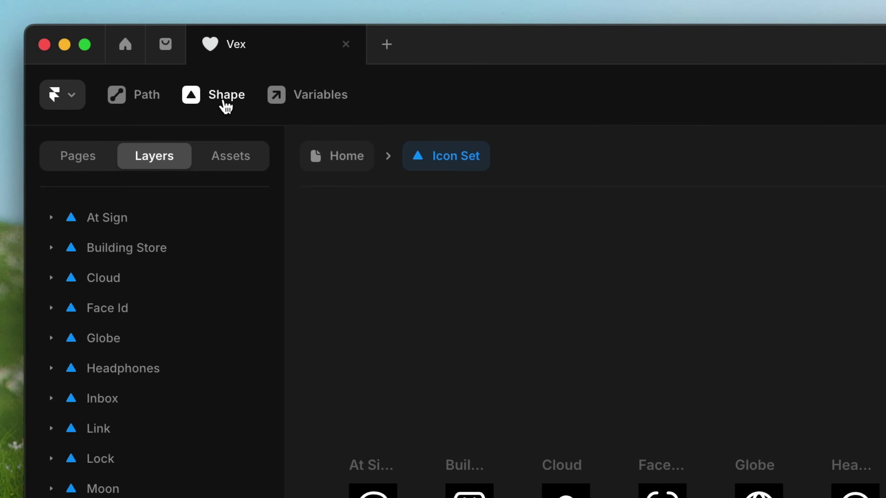
# - Place an Icon Set icon in the Watch video button and set it to Video
pyautogui.click(226, 100)
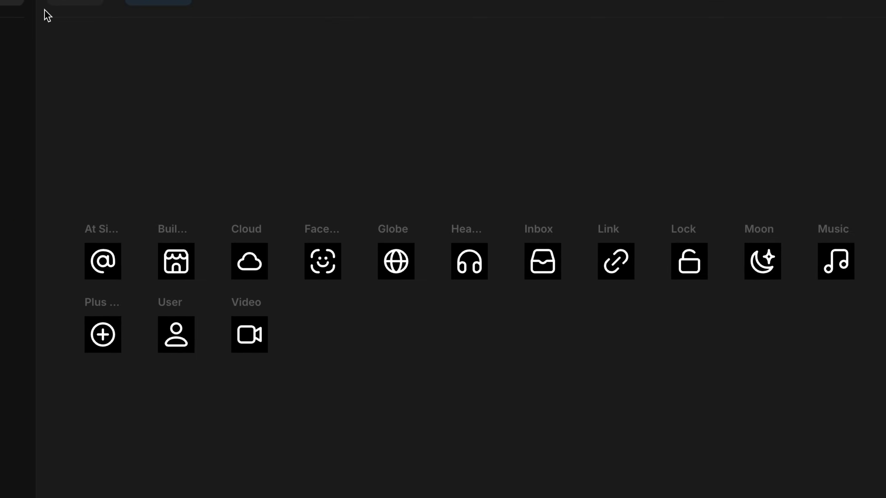
pyautogui.click(244, 321)
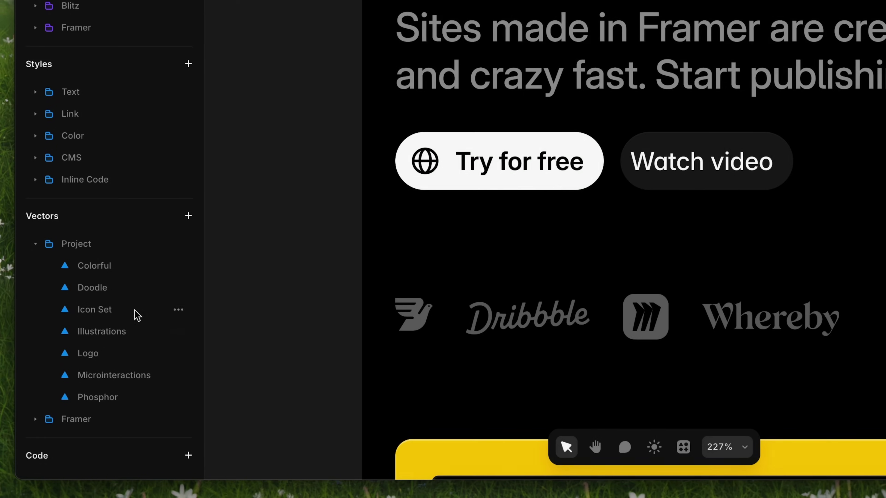
pyautogui.moveTo(134, 313); pyautogui.dragTo(623, 180)
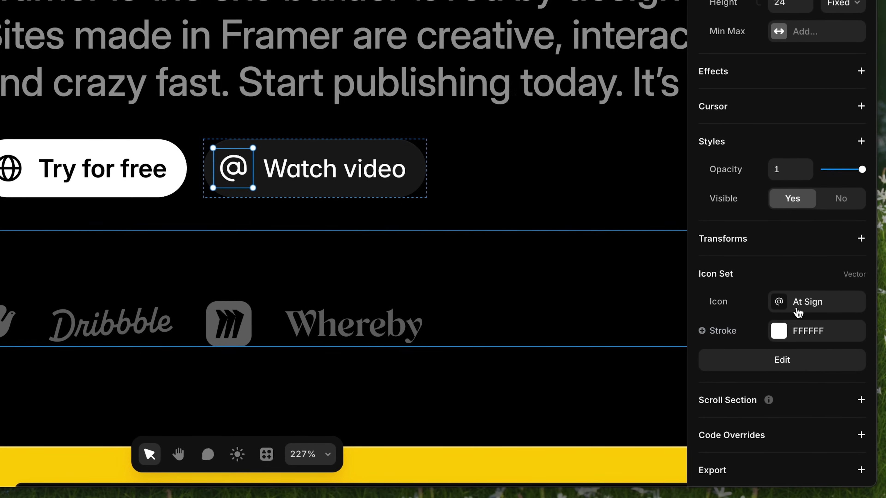
pyautogui.click(816, 302)
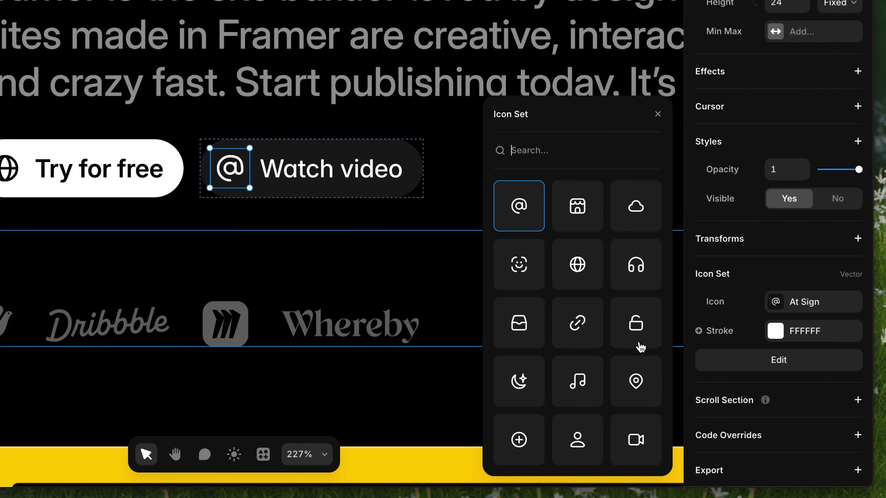
pyautogui.click(639, 442)
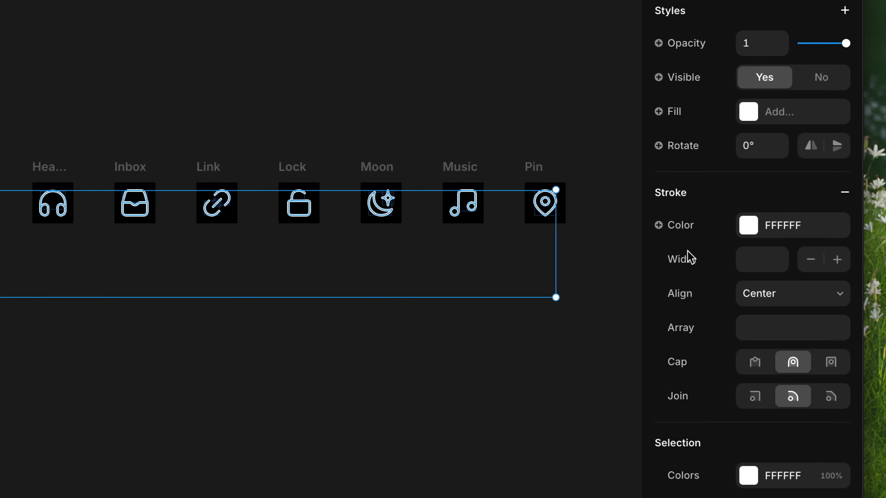
# - Turn the icon stroke colour into a Stroke variable and make the globe's stroke black
pyautogui.click(689, 237)
pyautogui.click(689, 261)
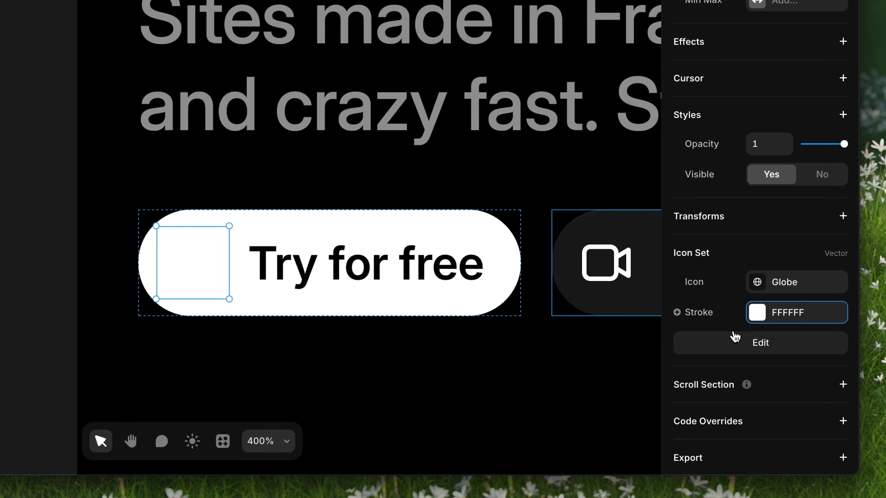
pyautogui.click(756, 312)
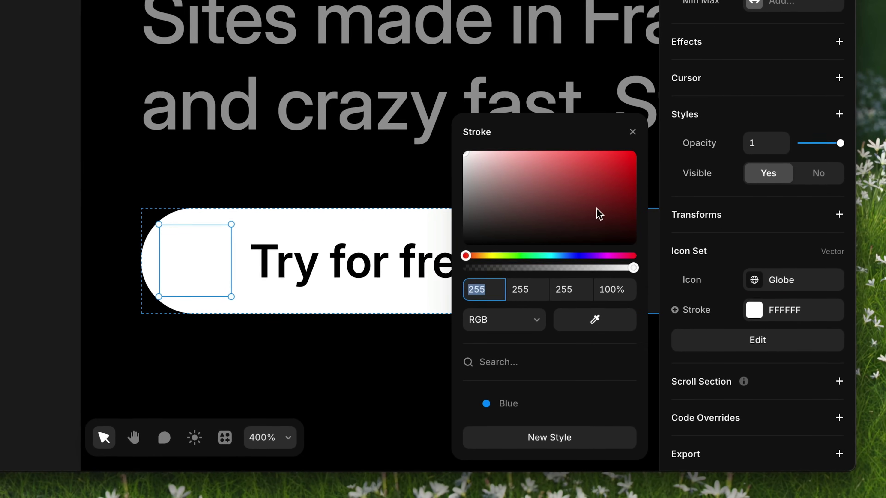
pyautogui.click(555, 210)
pyautogui.moveTo(555, 213)
pyautogui.mouseDown()
pyautogui.moveTo(475, 238)
pyautogui.moveTo(461, 252)
pyautogui.mouseUp()
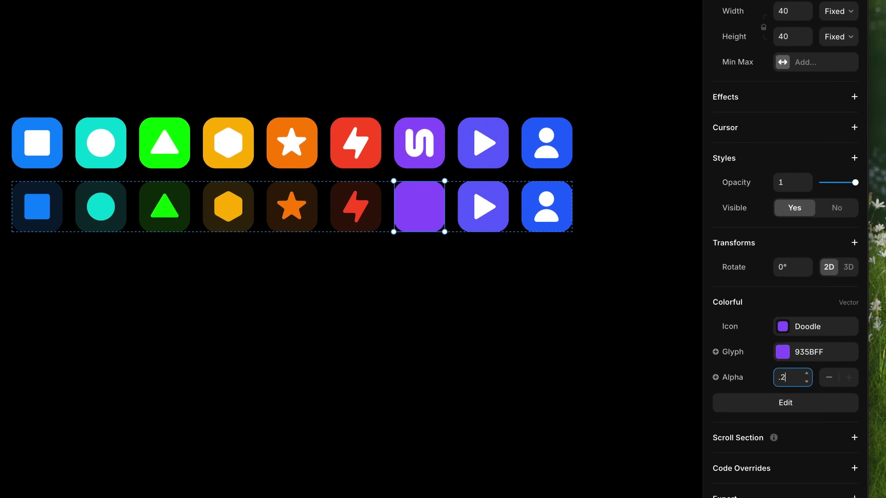
# - Set the lower-row Play and User icons to 0.2 alpha
pyautogui.click(510, 197)
pyautogui.click(786, 376)
pyautogui.write('0.2')
pyautogui.press('Return')
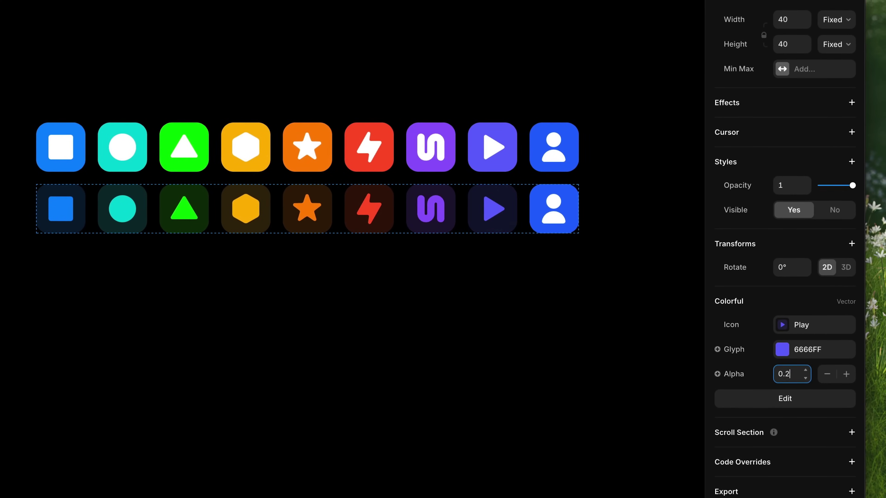
pyautogui.click(573, 231)
pyautogui.write('0.2')
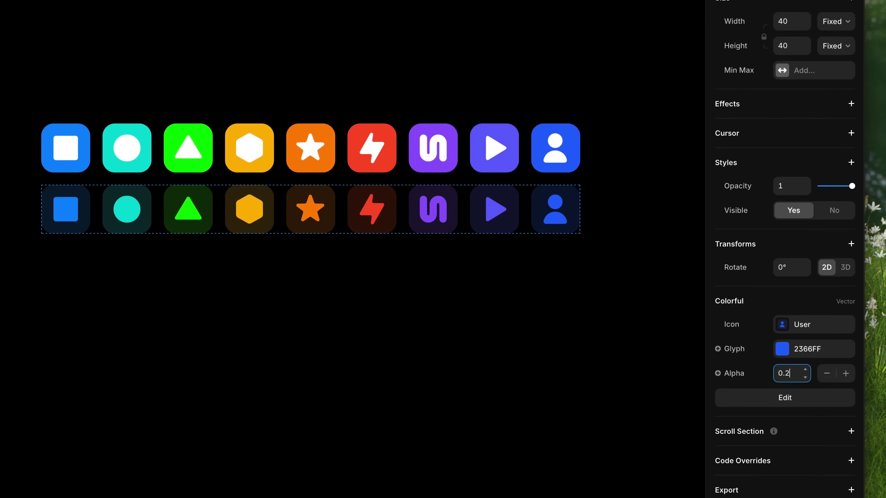
pyautogui.click(470, 300)
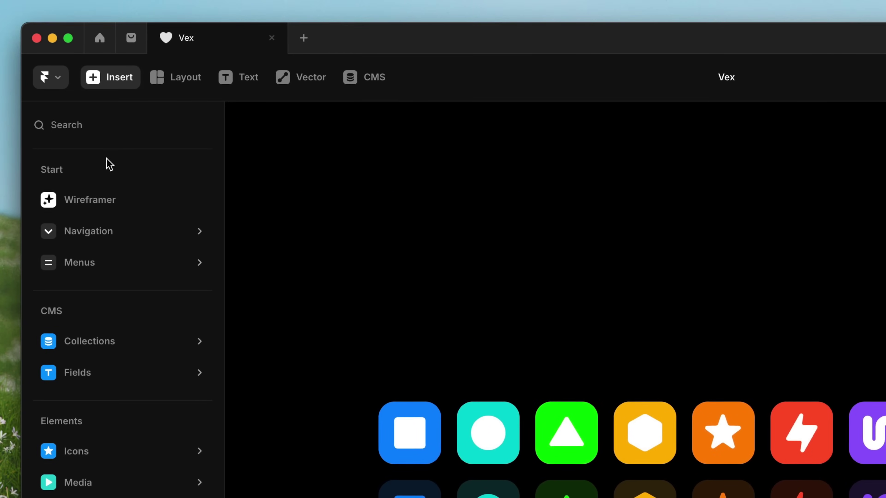
# - Add a Stroke effect to the ellipse with Loop on and Continuous type, then review its easing curves
pyautogui.moveTo(123, 453)
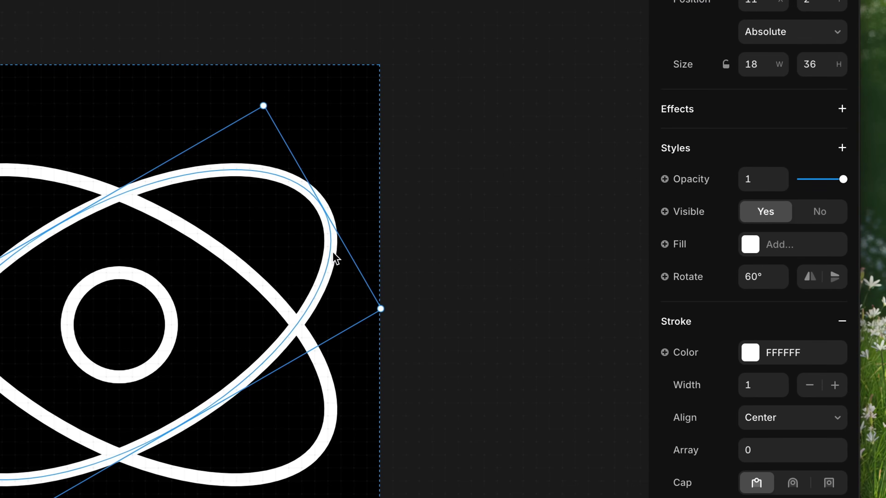
pyautogui.click(729, 108)
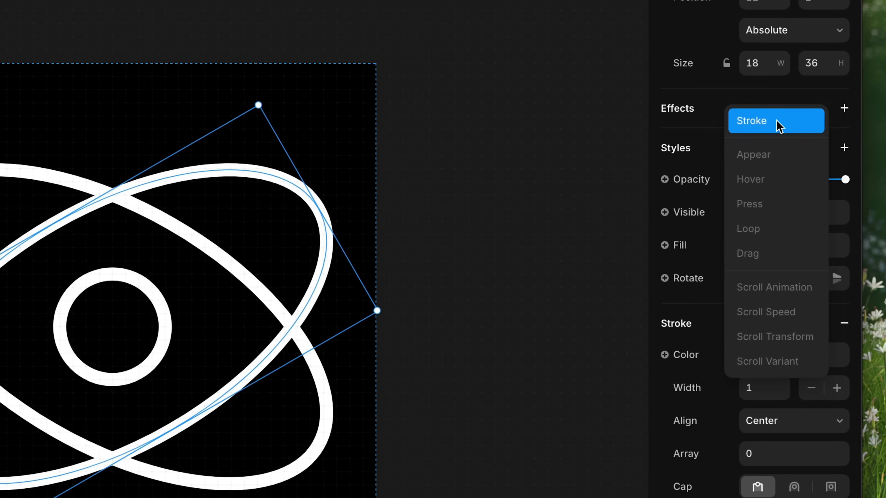
pyautogui.click(778, 127)
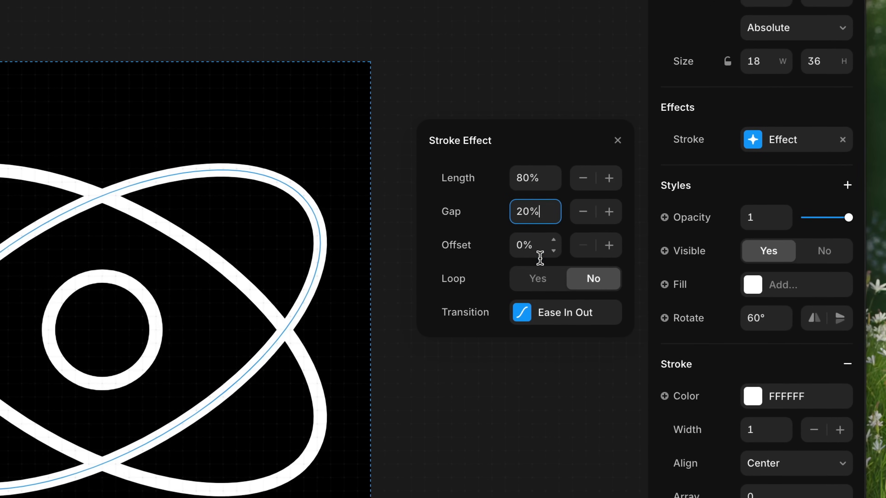
pyautogui.click(539, 279)
pyautogui.click(542, 314)
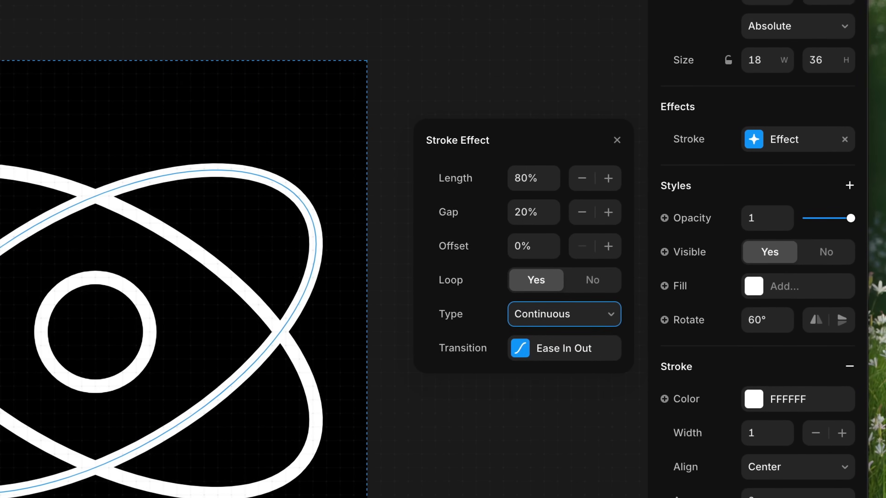
pyautogui.click(538, 349)
pyautogui.click(538, 331)
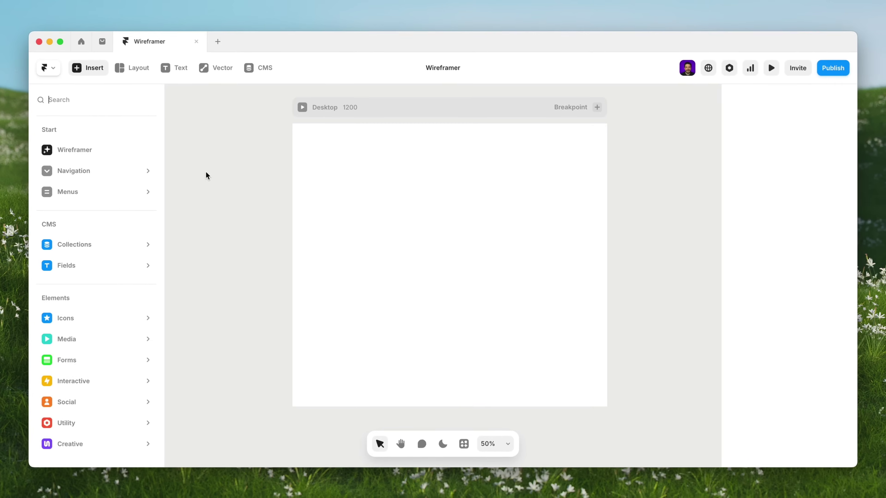
# - Generate the design-startup landing page with Wireframer and replace its features section with icon cards
pyautogui.click(147, 152)
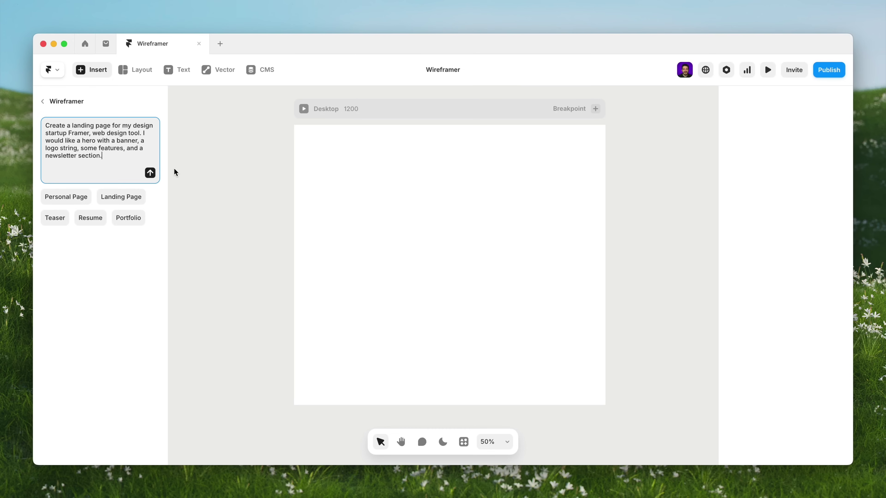
pyautogui.click(150, 173)
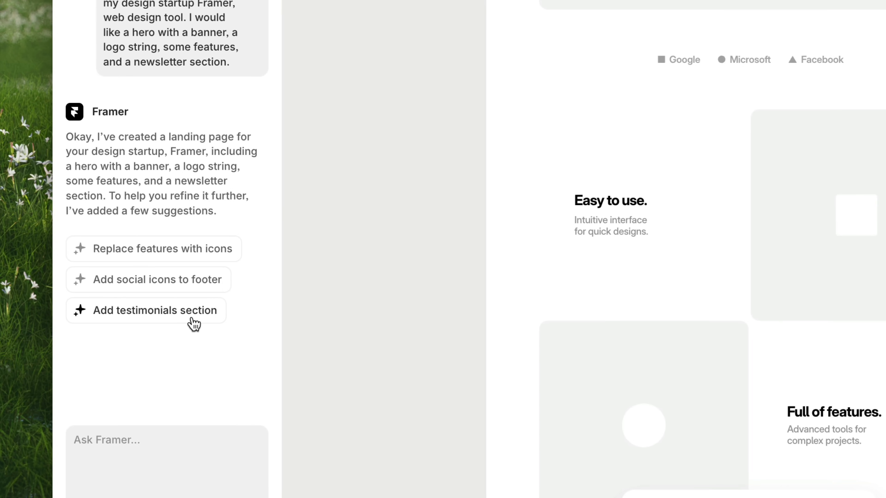
pyautogui.click(196, 253)
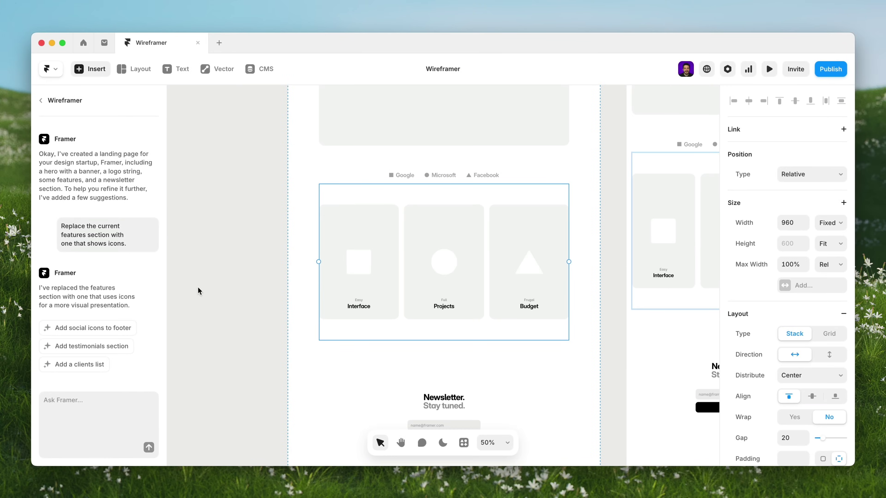
# - Ask Framer for a fixed navigation that collapses on mobile, then preview it at phone width
pyautogui.scroll(10, 204, 280)
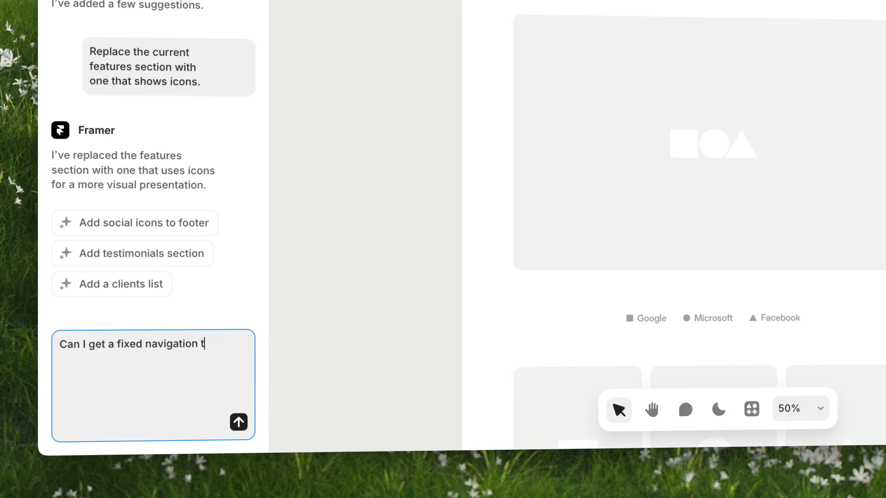
pyautogui.write('lapses on mobile?')
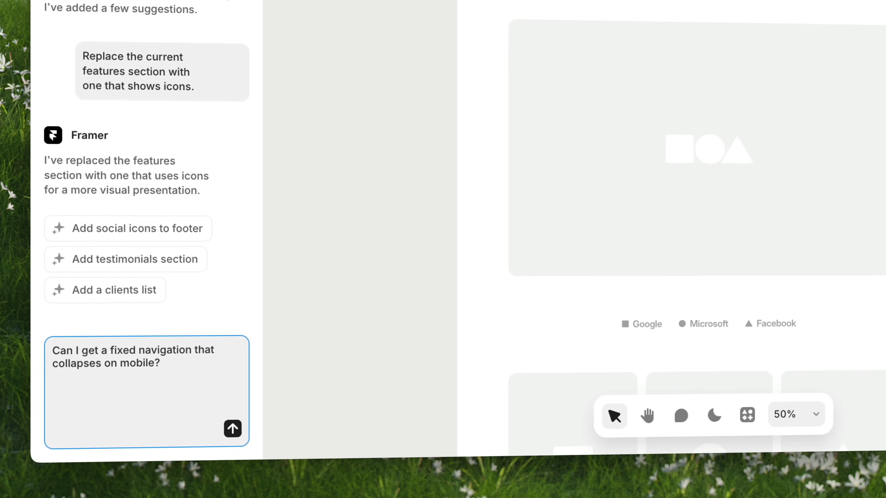
pyautogui.press('Return')
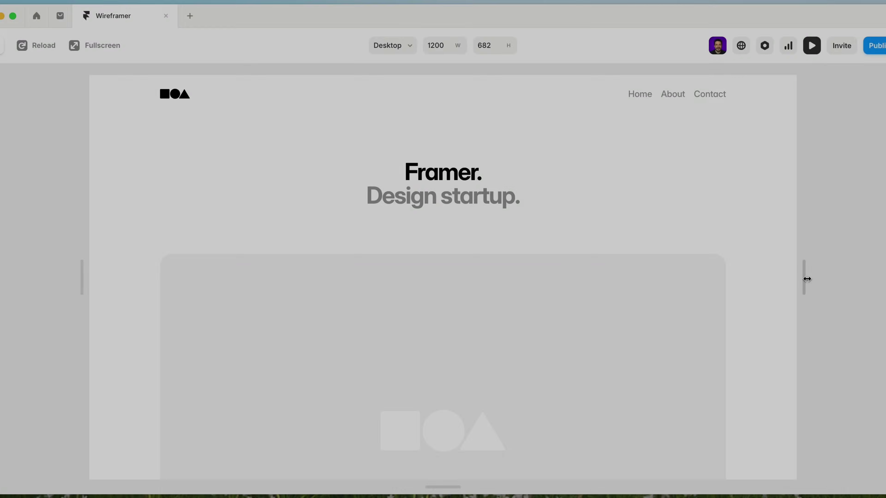
pyautogui.moveTo(807, 277); pyautogui.dragTo(549, 274)
# - Toggle the preview's mobile menu, widen the preview to desktop width and scroll down the page
pyautogui.click(527, 114)
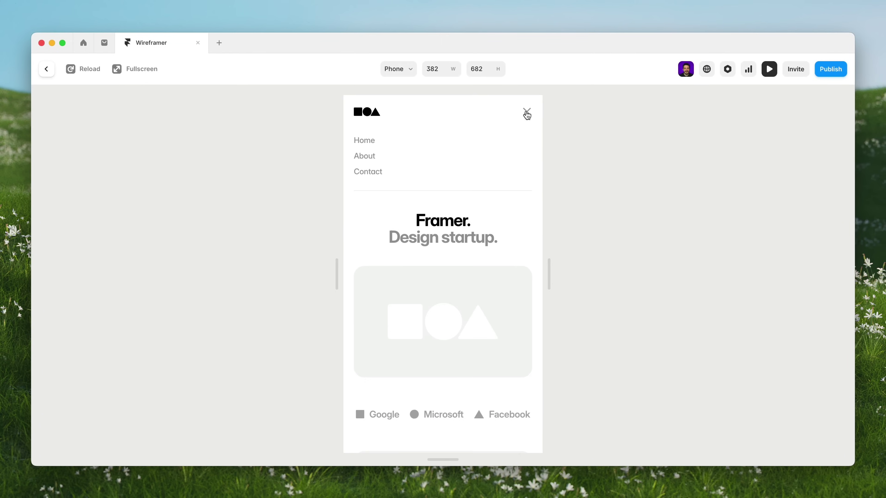
pyautogui.click(527, 114)
pyautogui.moveTo(552, 271); pyautogui.dragTo(798, 311)
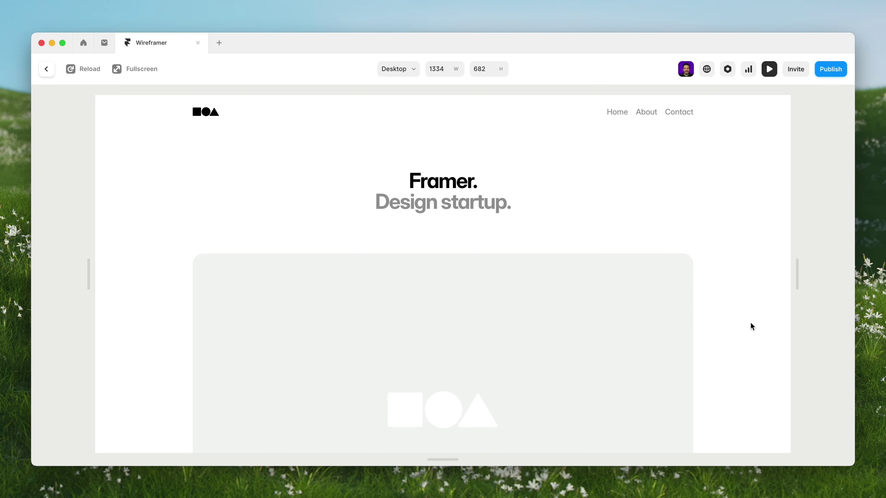
pyautogui.scroll(-5, 751, 326)
pyautogui.scroll(-10, 751, 323)
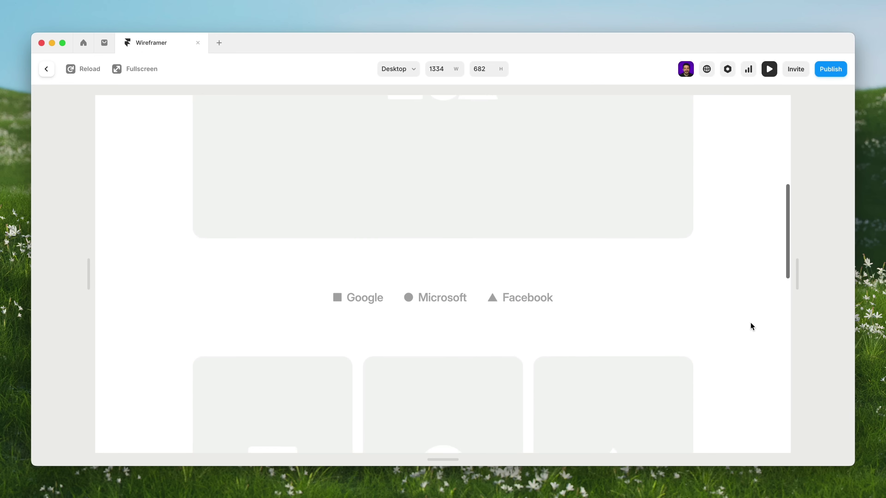
pyautogui.scroll(-10, 750, 322)
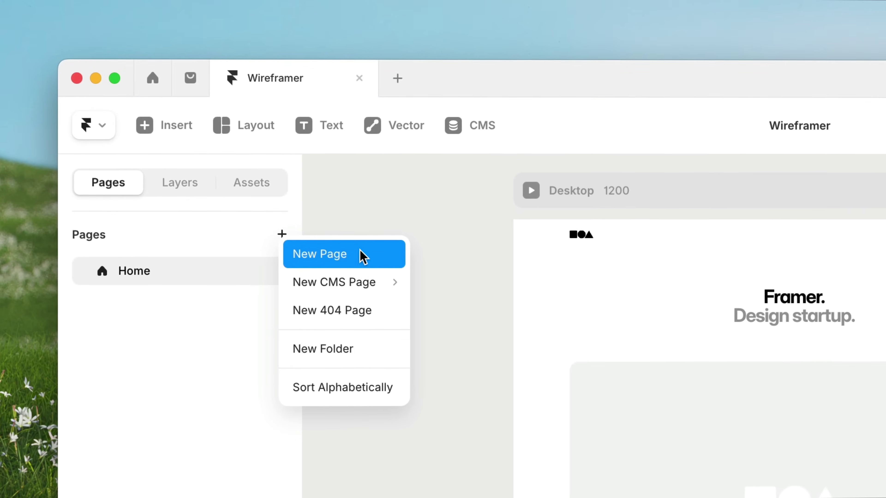
# - Add a new page named about
pyautogui.click(364, 255)
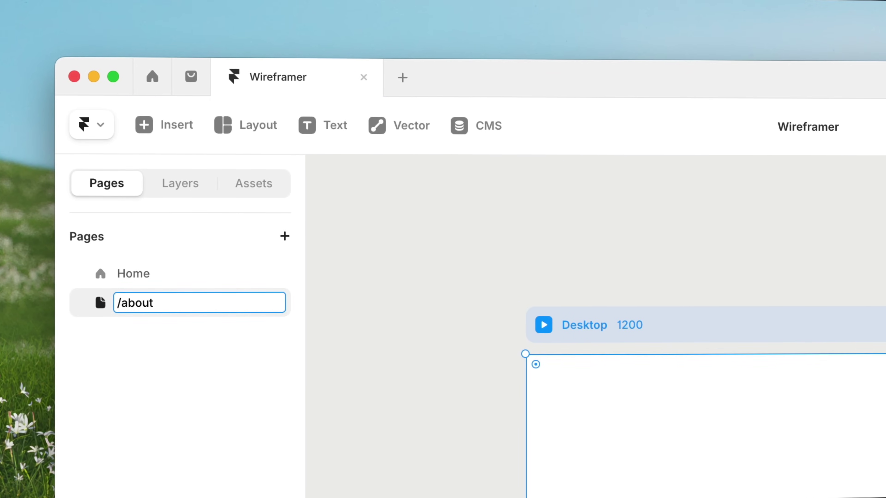
pyautogui.write('about')
pyautogui.click(369, 259)
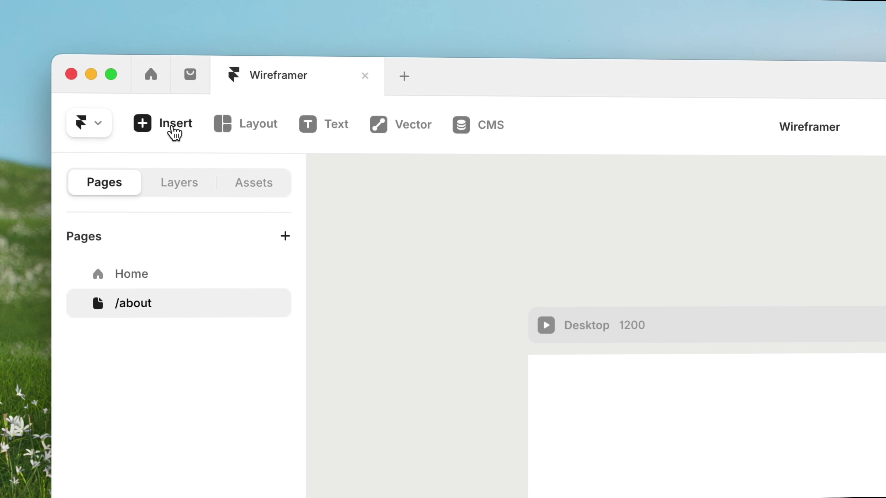
# - Start a Wireframer prompt for the about page that keeps the same navigation
pyautogui.click(172, 128)
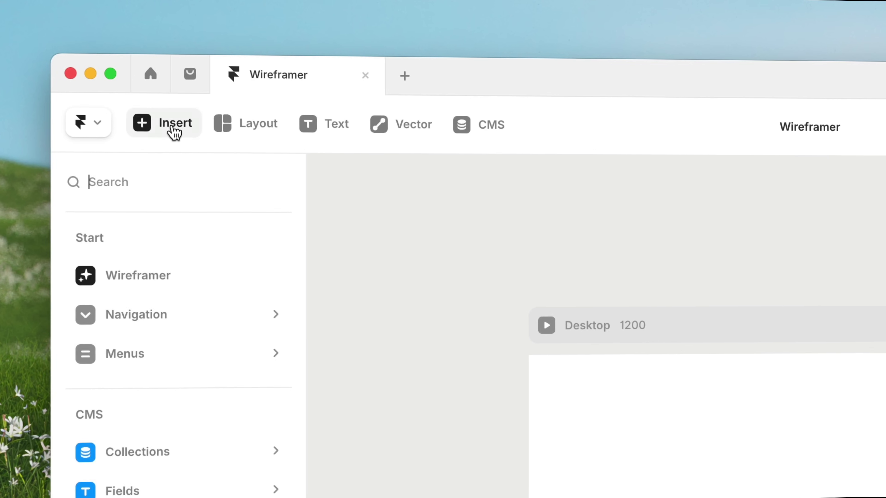
pyautogui.click(184, 275)
pyautogui.write('Create an about page for')
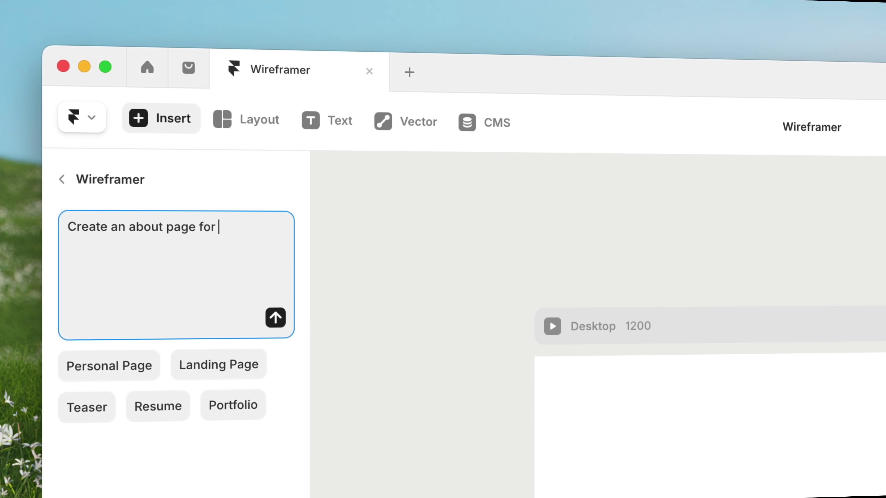
pyautogui.write('the same navigation')
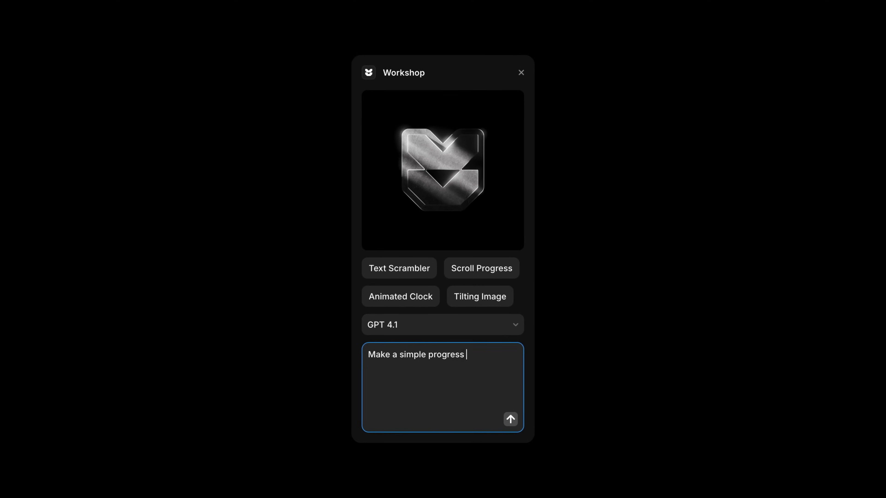
# - Finish the Workshop prompt for a scroll progress bar with customizable colours and radius
pyautogui.write('and radius tha')
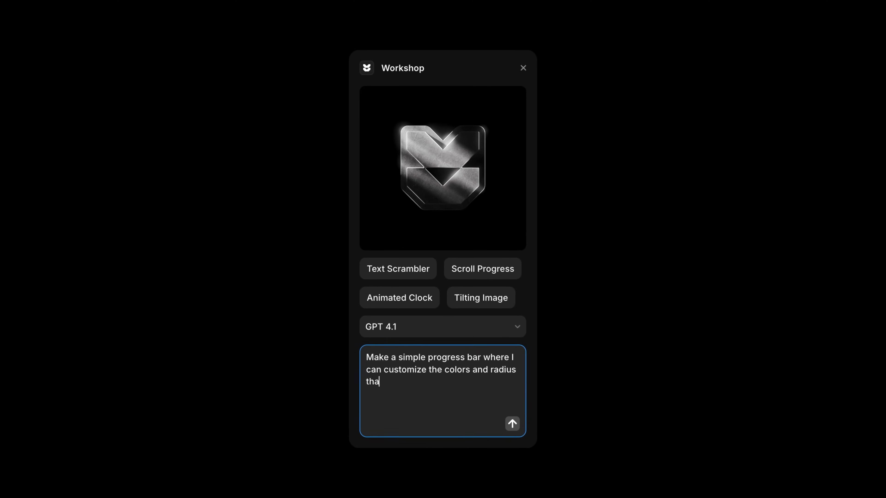
pyautogui.write('t progresses as I scroll.')
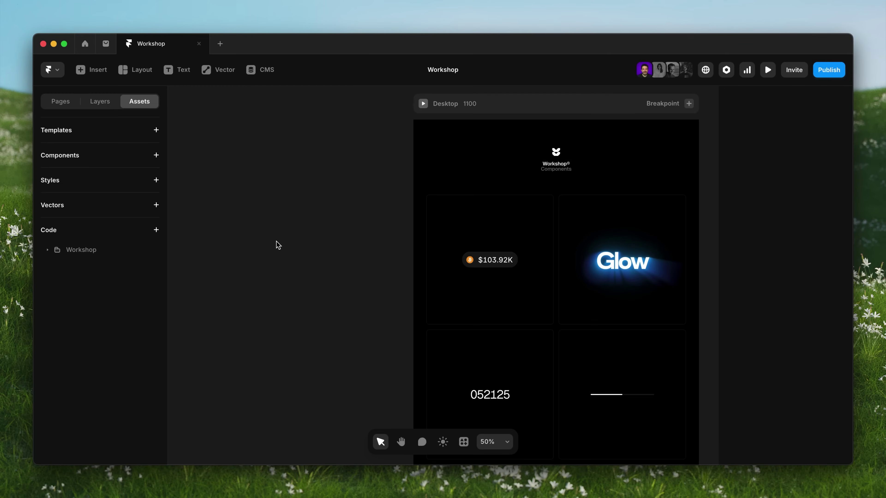
# - Launch Workshop from quick actions and submit a minimal analog clock prompt for dark backgrounds
pyautogui.press('super+k')
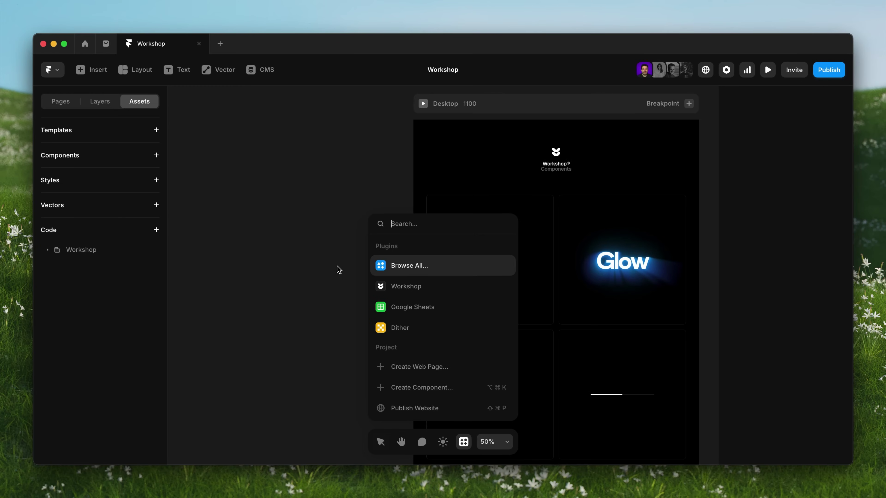
pyautogui.click(382, 290)
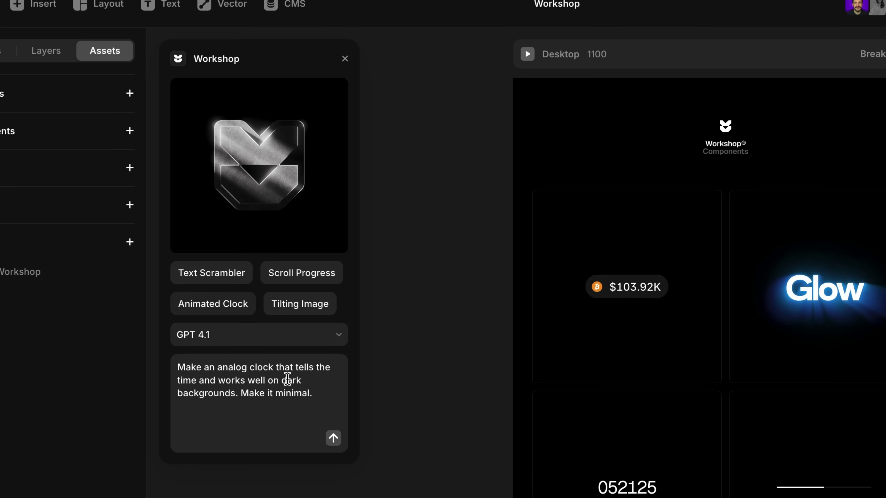
pyautogui.click(333, 439)
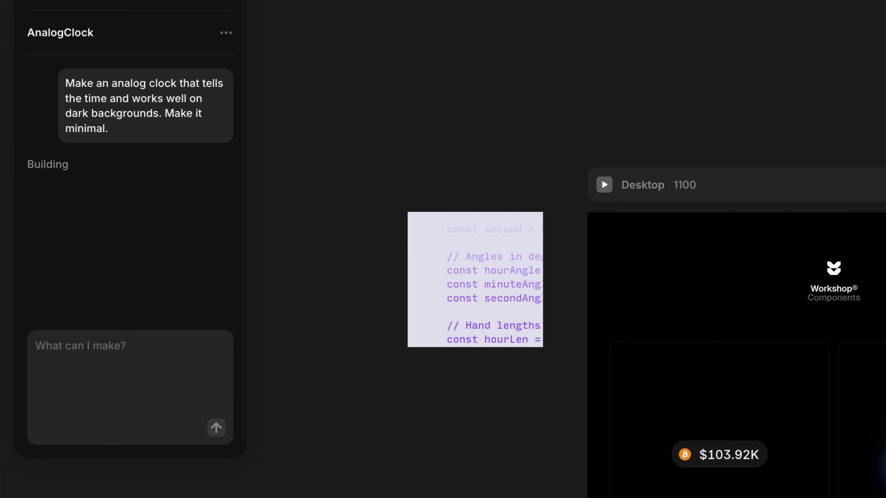
# - Set the AnalogClock background colour to pure black (000000)
pyautogui.click(434, 280)
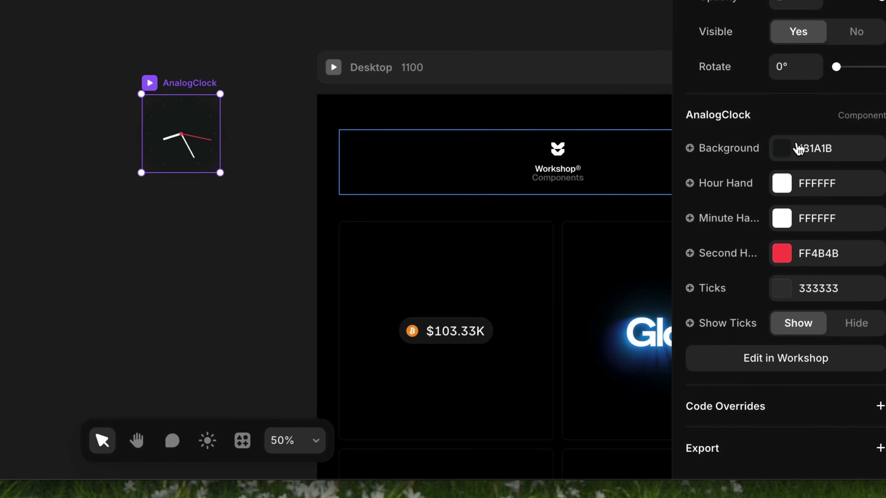
pyautogui.click(792, 146)
pyautogui.click(434, 226)
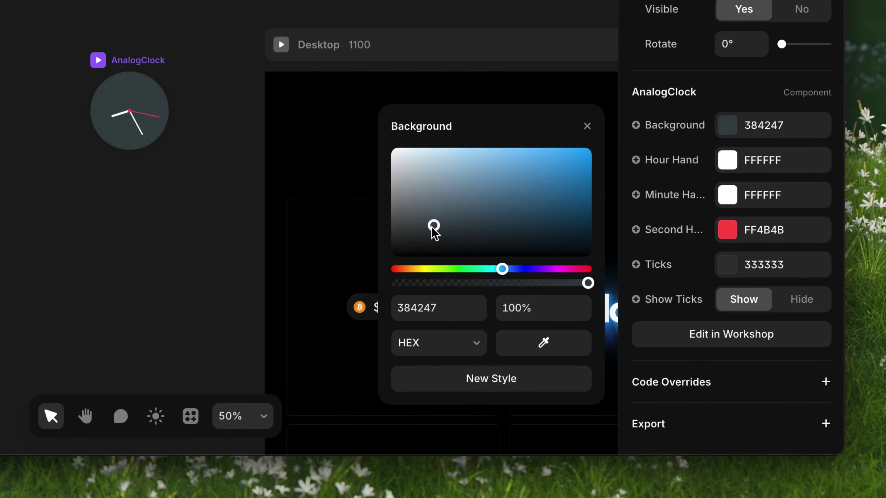
pyautogui.moveTo(432, 228); pyautogui.dragTo(380, 266)
# - Request a smoothly rotating seconds hand with minute ticks, then begin a 290x300 3D tilt card prompt
pyautogui.click(748, 233)
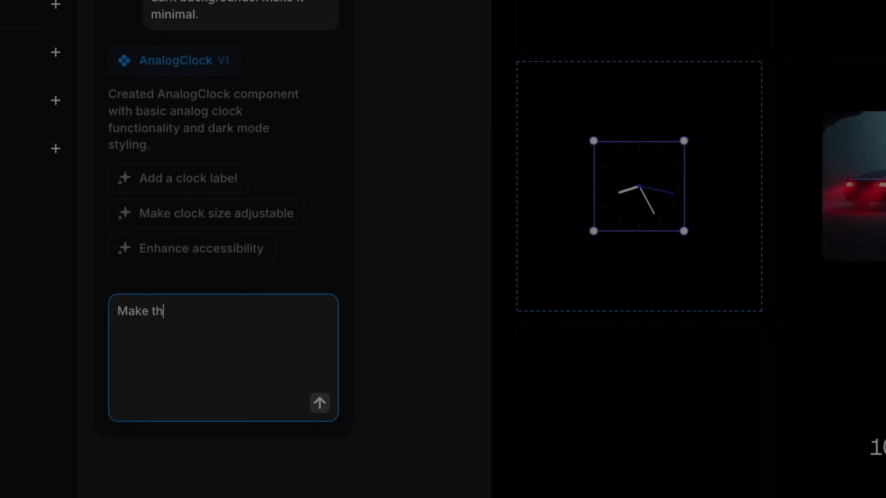
pyautogui.write('e seconds hand rotate smoothly. Add in smaller tick')
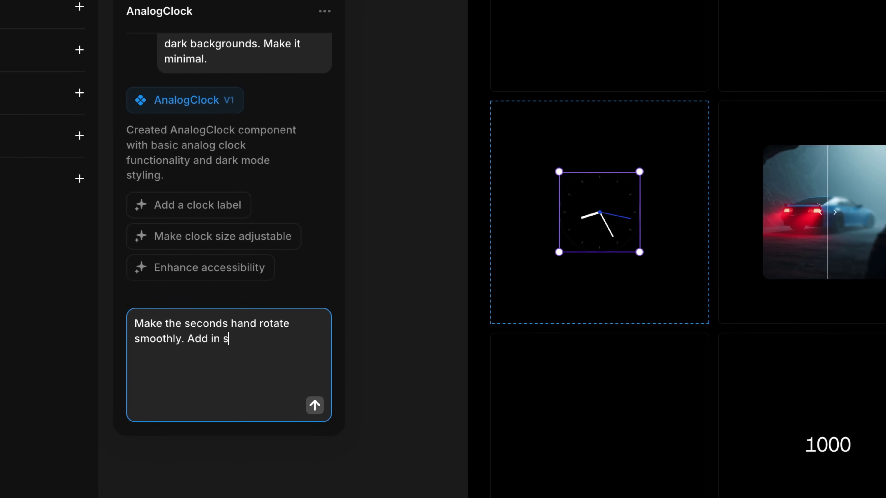
pyautogui.write('s for the minutes. Ad')
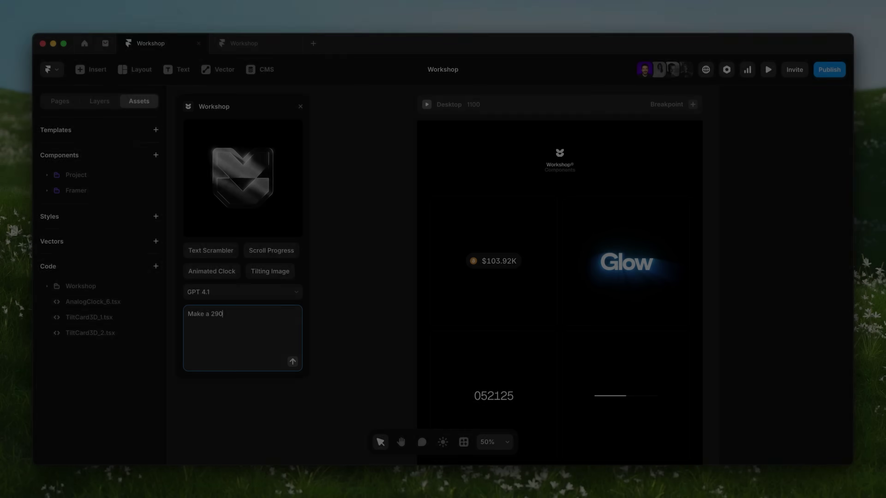
pyautogui.write('90x300 3D tilt card with editable image on h')
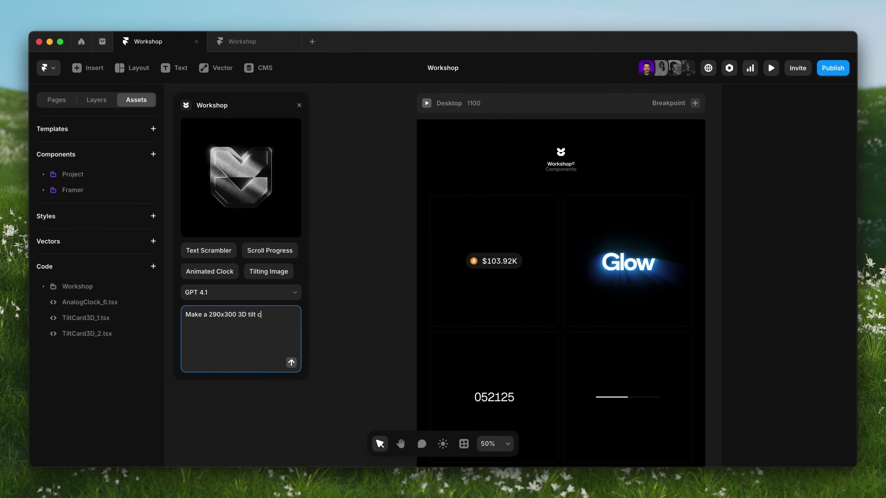
pyautogui.write('over. The card should tilt based on my curso')
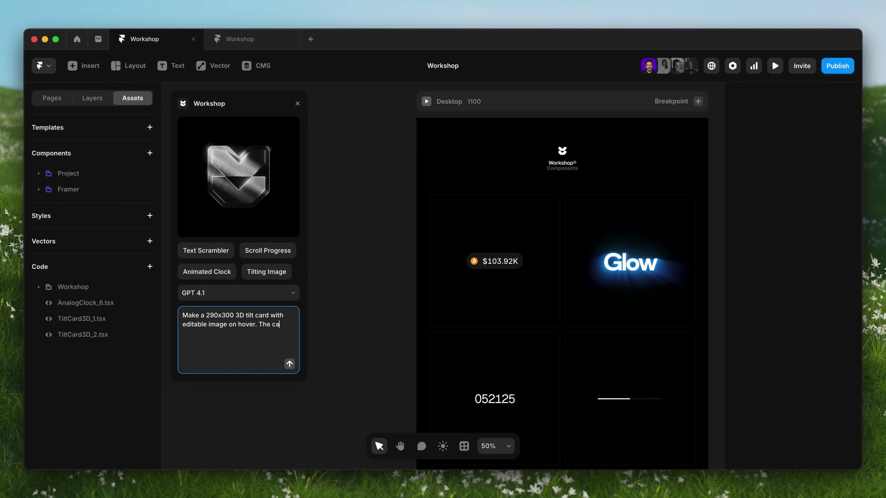
pyautogui.write('r position. Include the shadow in the transform.')
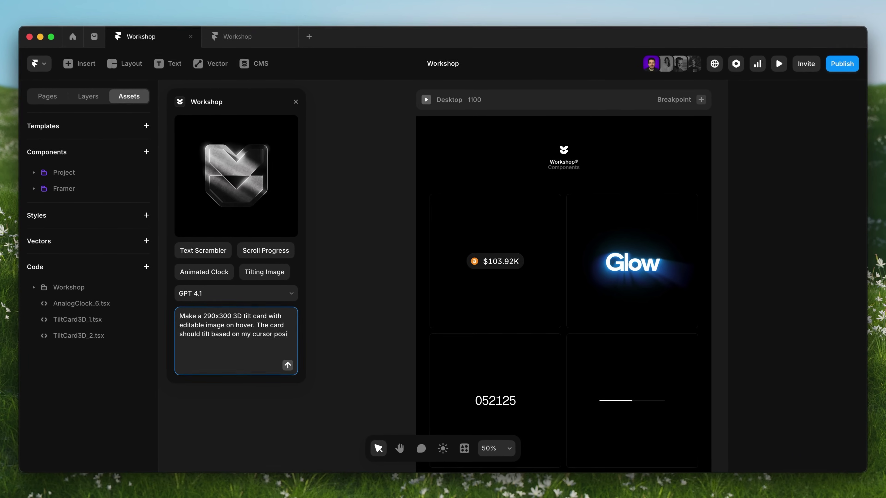
# - Send the 3D tilt card prompt, then ask Workshop to add a glow/reflection effect
pyautogui.press('Return')
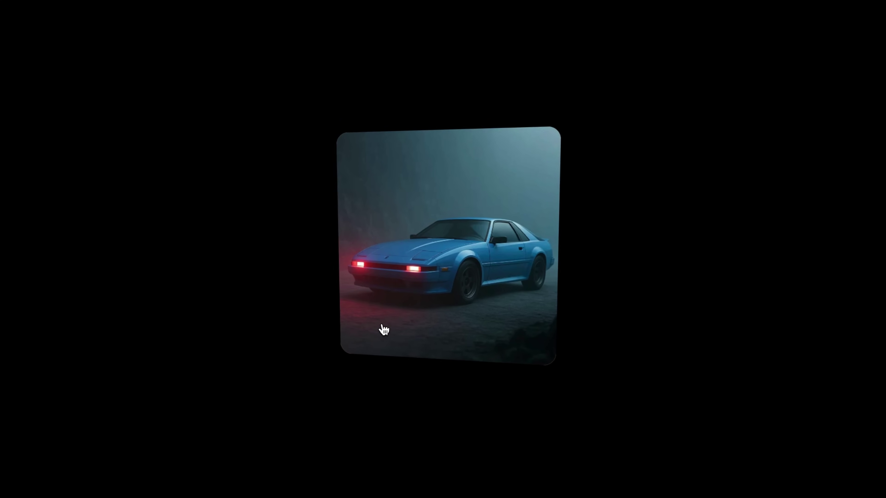
pyautogui.write('Add a glow/')
pyautogui.write('reflec')
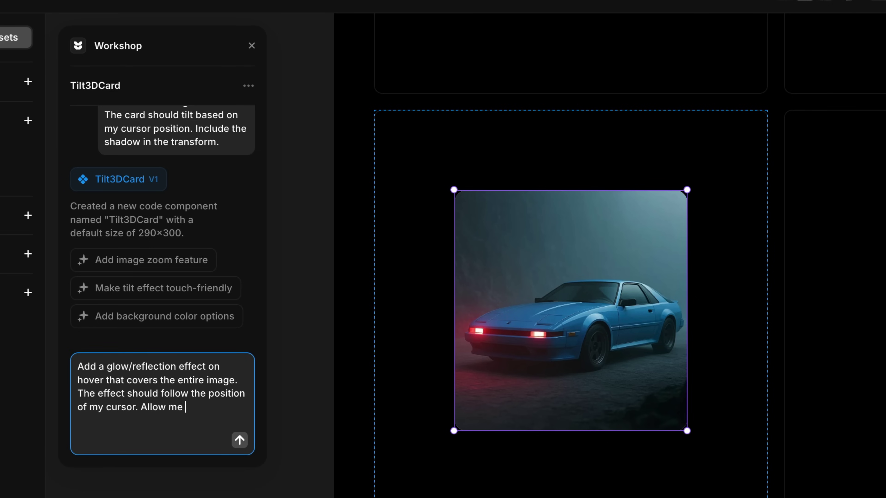
pyautogui.write('ust the intensity of the opacity.')
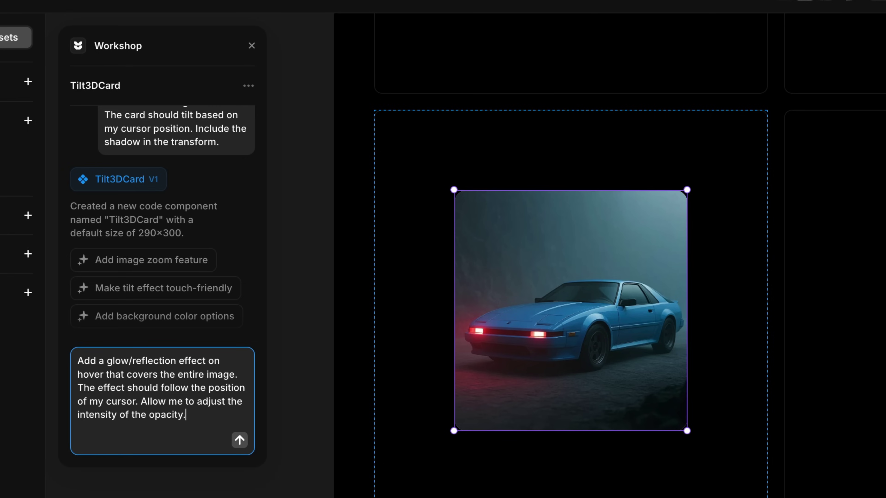
pyautogui.press('Return')
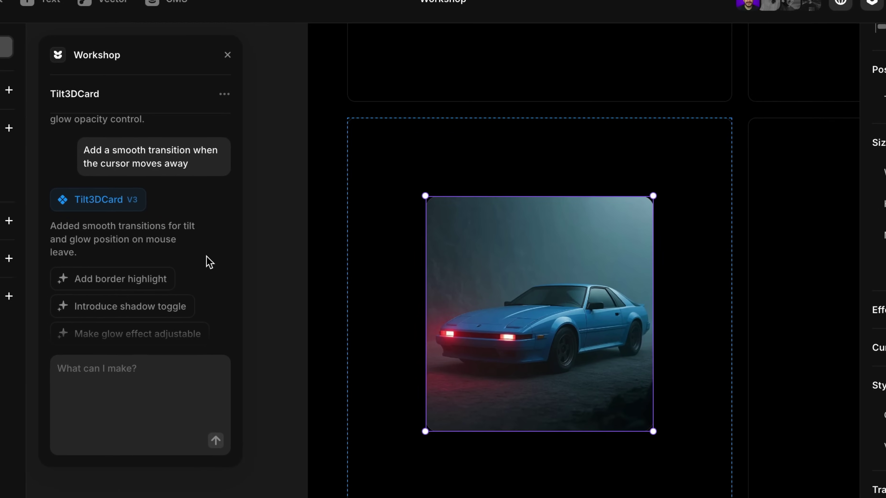
# - Roll the tilt card back to version V2 and open TiltCard3D_2.tsx
pyautogui.scroll(5, 211, 258)
pyautogui.scroll(2, 214, 262)
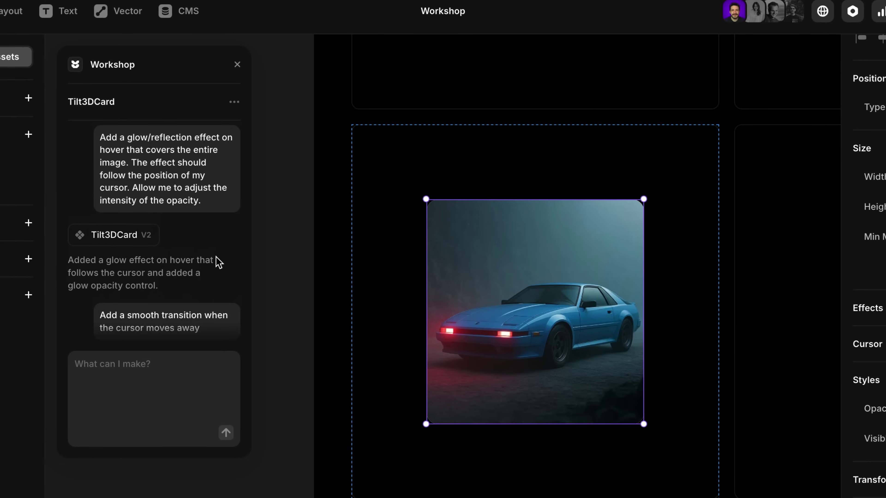
pyautogui.click(139, 243)
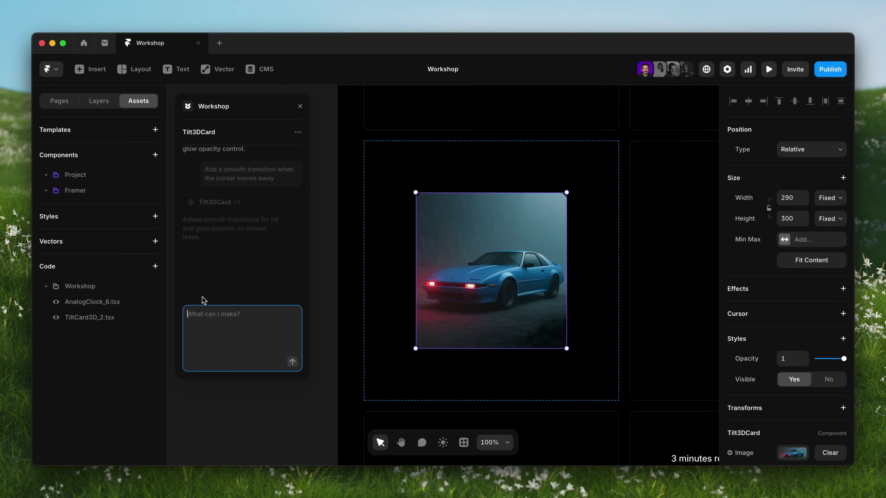
pyautogui.click(109, 320)
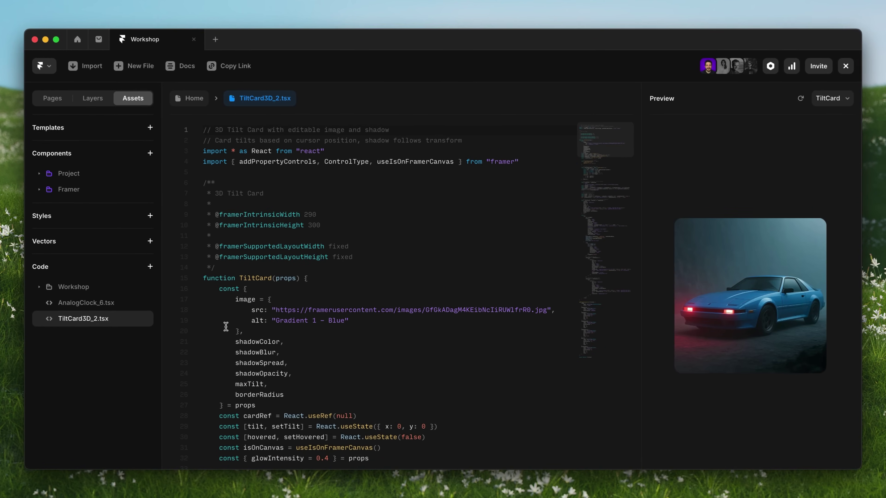
# - Scroll TiltCard3D_2.tsx down to the reflection and glow code using glowIntensity 0.4
pyautogui.scroll(-3, 277, 324)
pyautogui.scroll(-8, 277, 324)
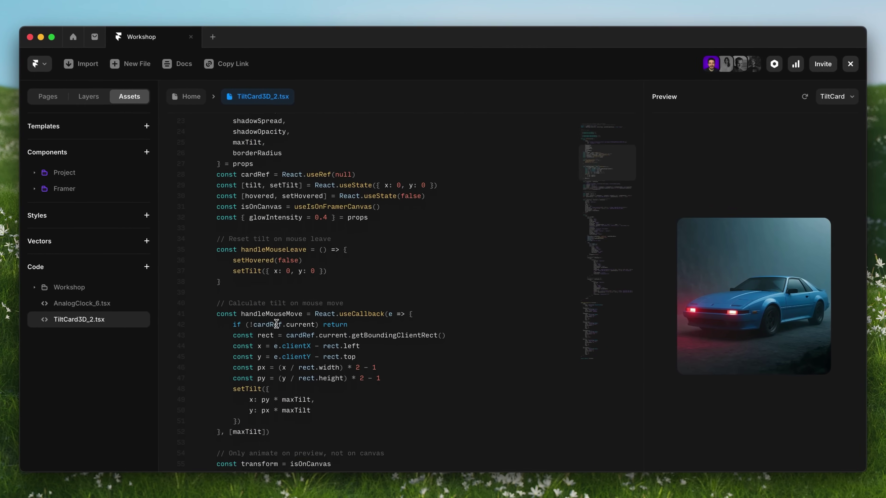
pyautogui.scroll(-8, 275, 325)
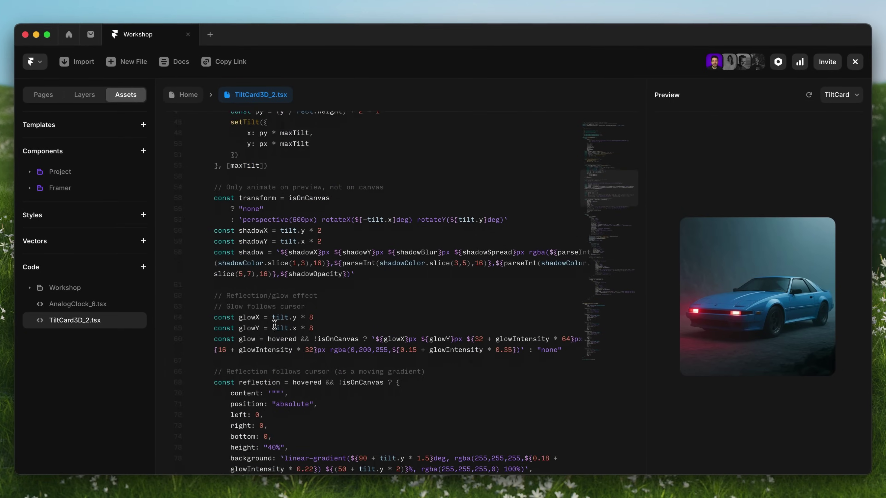